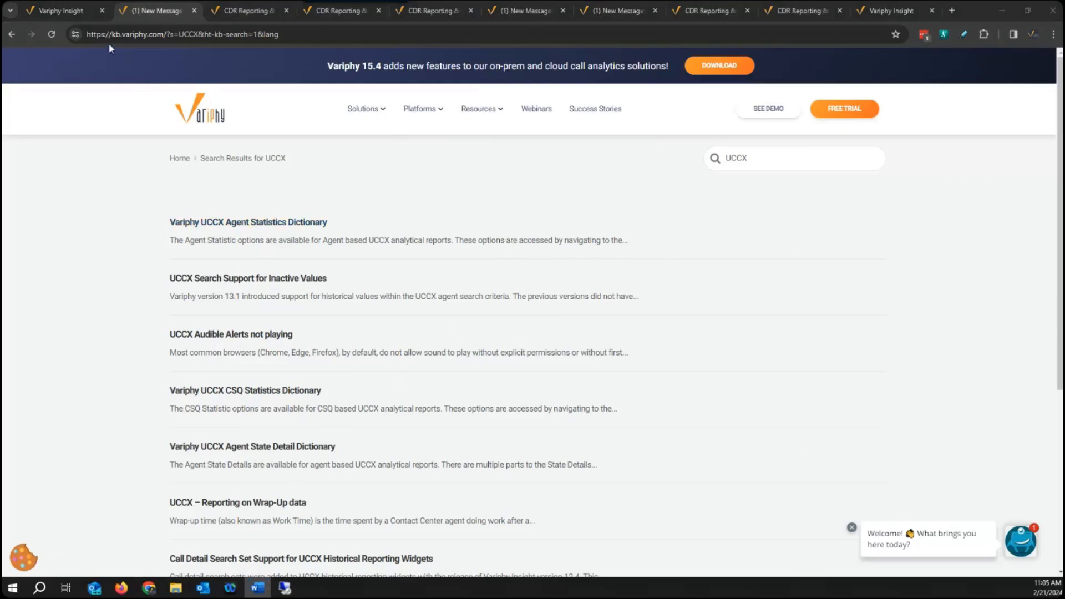
Switch to Variphy Insight and open the Cisco UCCX Clusters page from Setup & Administration.
click(70, 12)
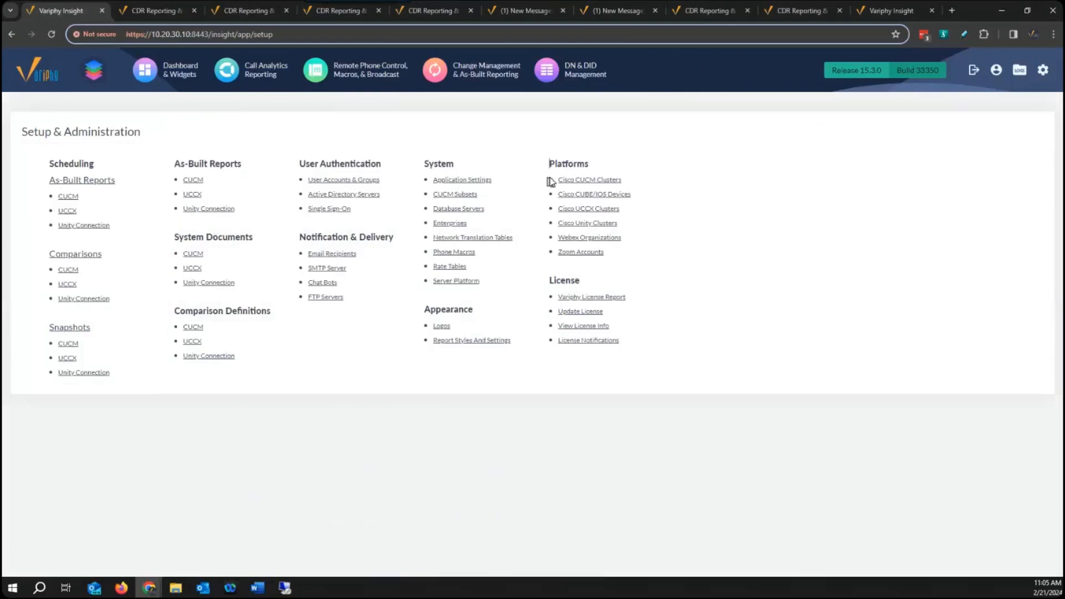
click(595, 212)
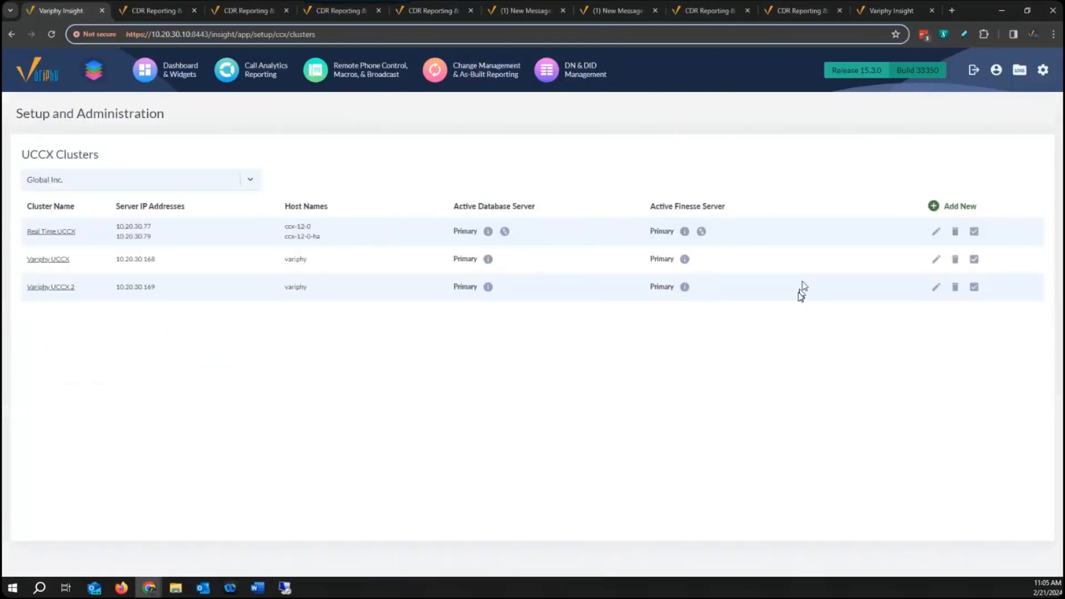
click(936, 233)
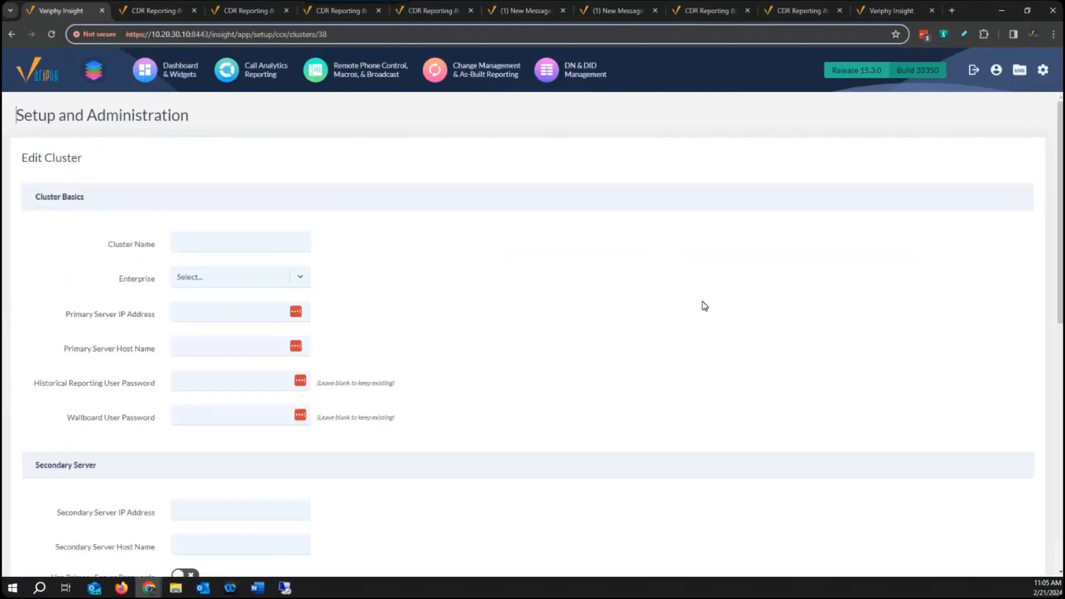
scroll(713, 308, down, 5)
scroll(705, 313, down, 5)
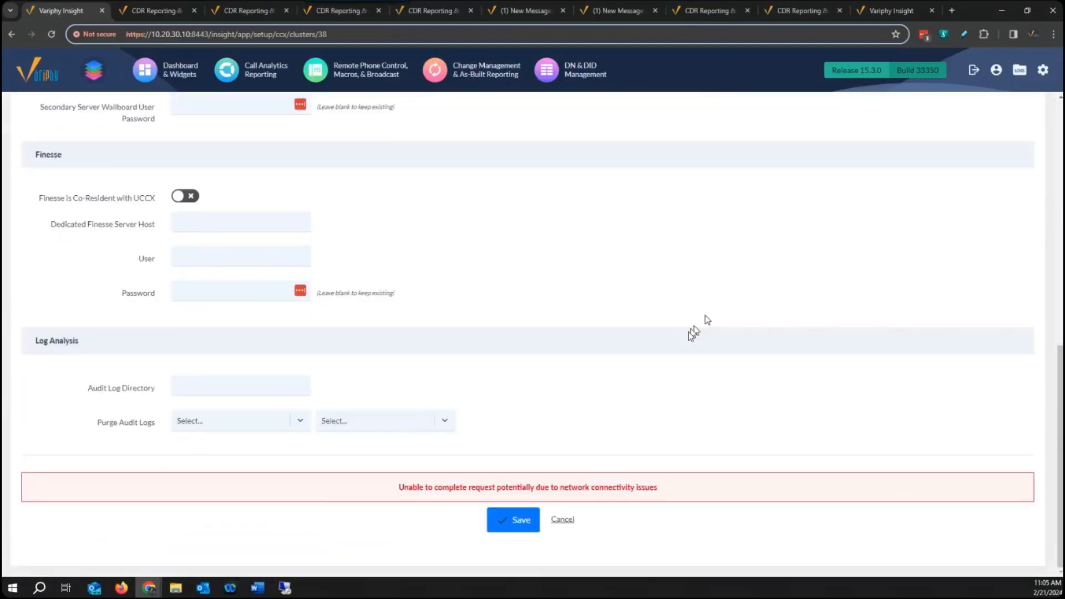
click(564, 522)
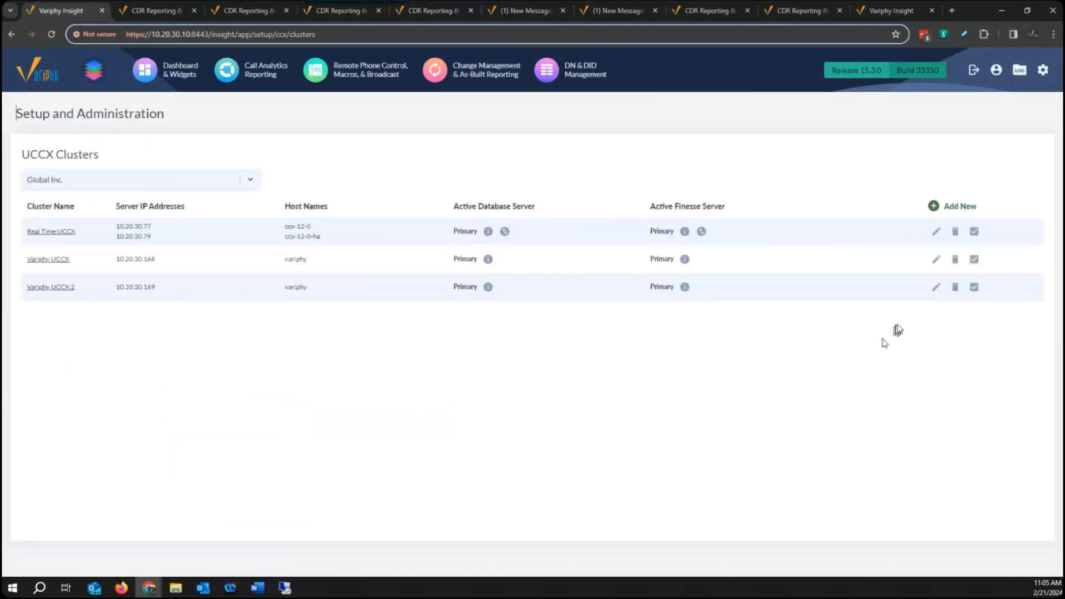
click(936, 231)
scroll(660, 454, down, 10)
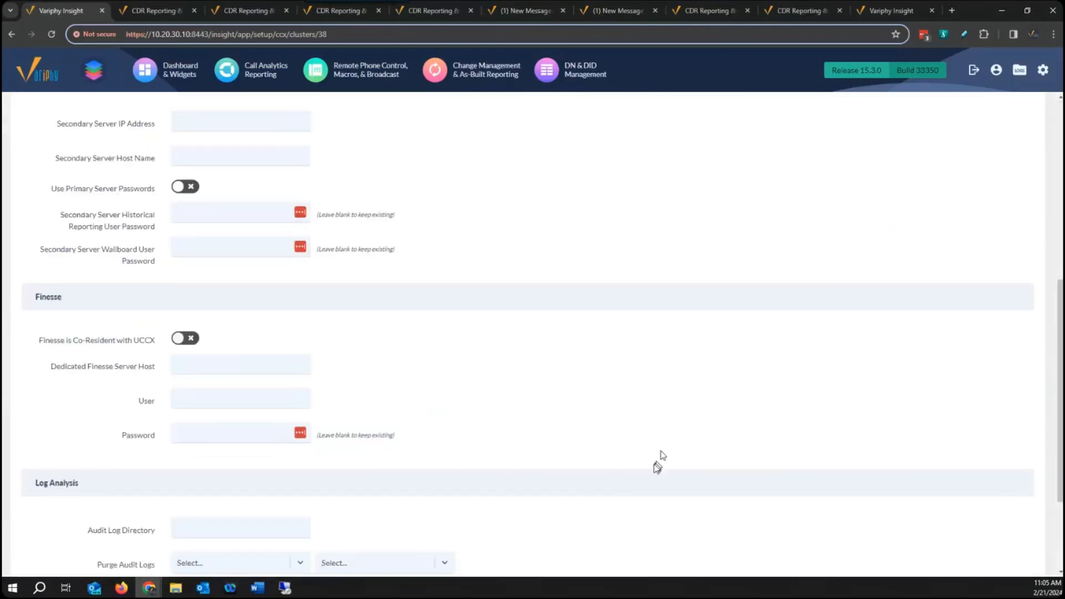
click(562, 524)
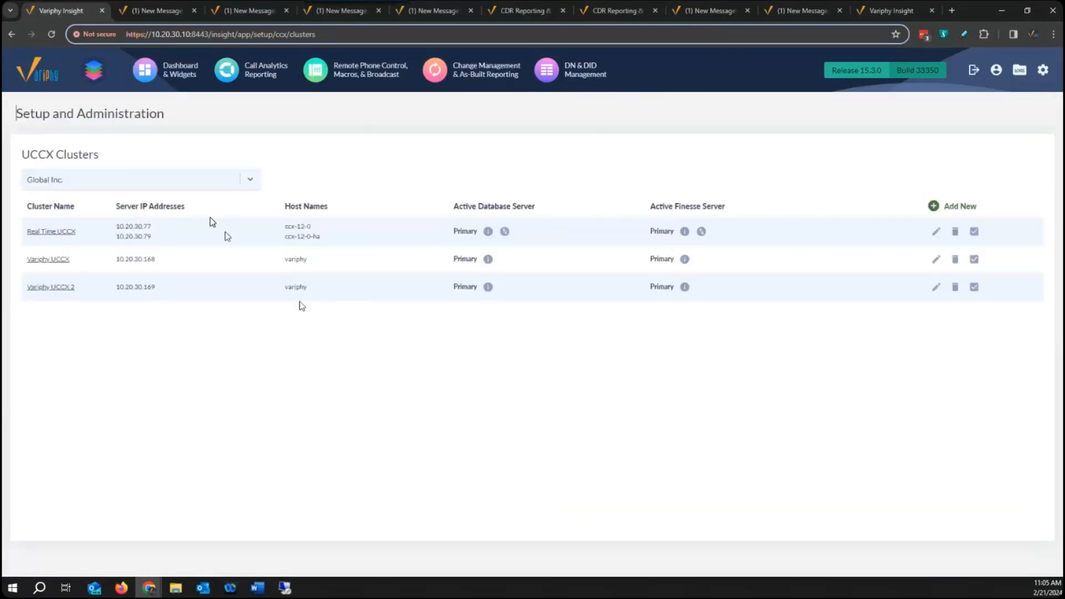
Reload the page, proceed to 10.20.30.10 past the certificate warning, and reopen the UCCX Clusters setup list.
click(51, 33)
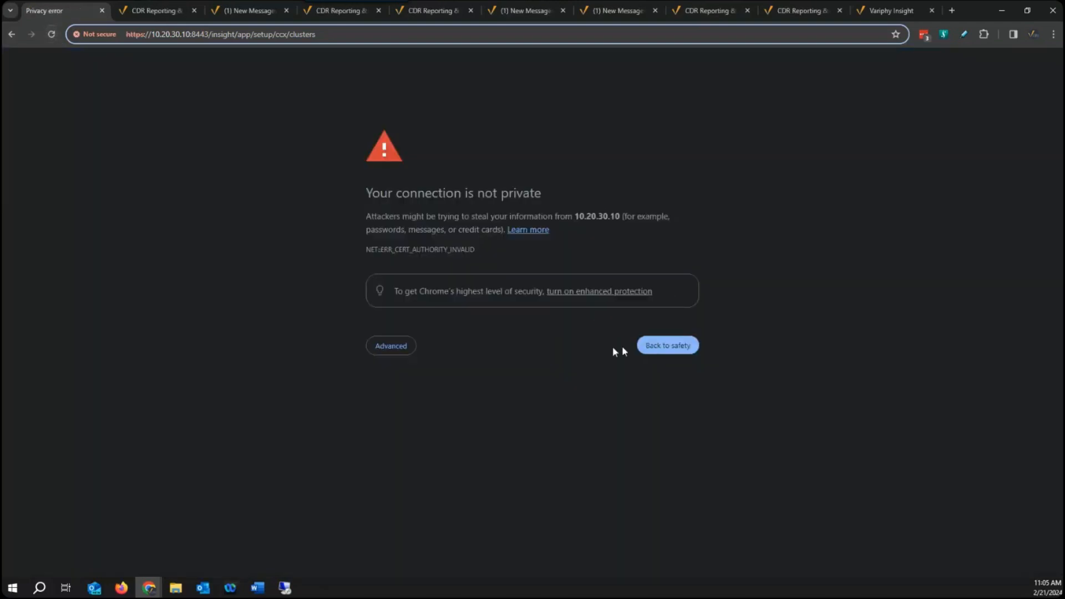
click(388, 345)
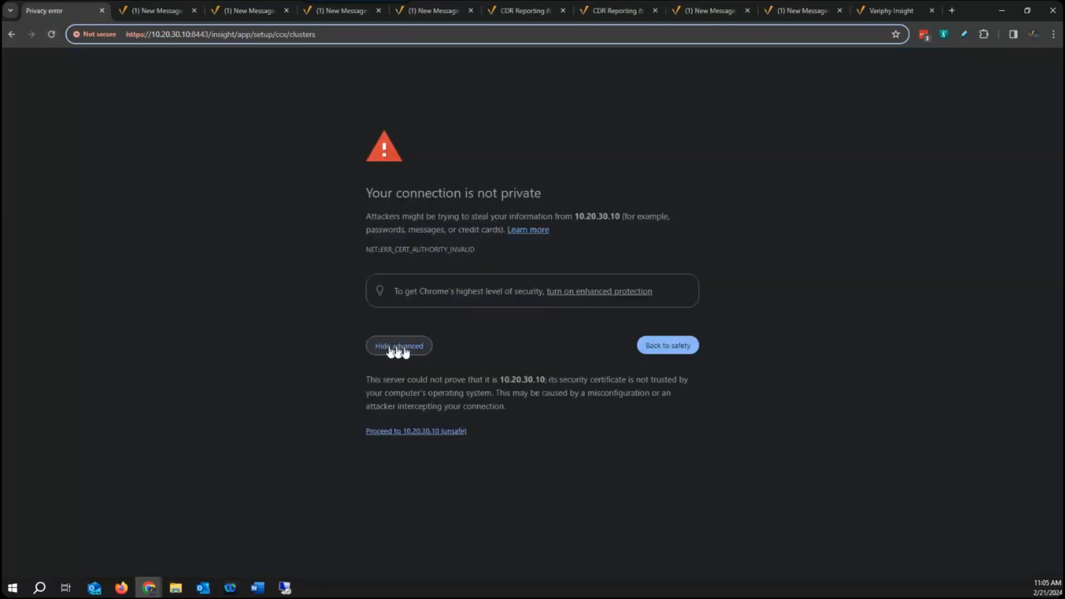
click(424, 432)
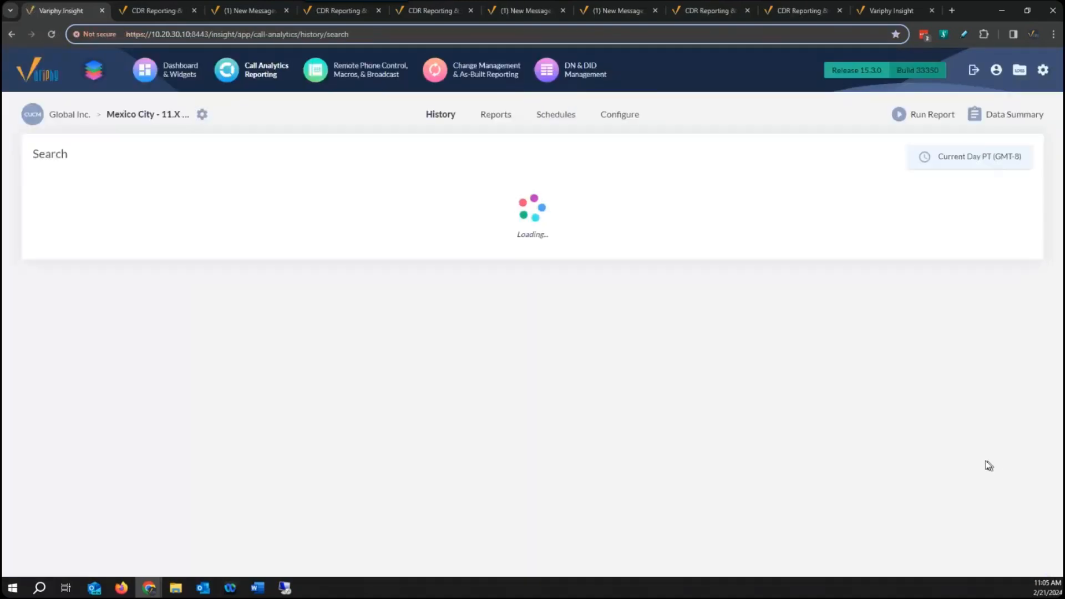
click(1043, 70)
click(1014, 156)
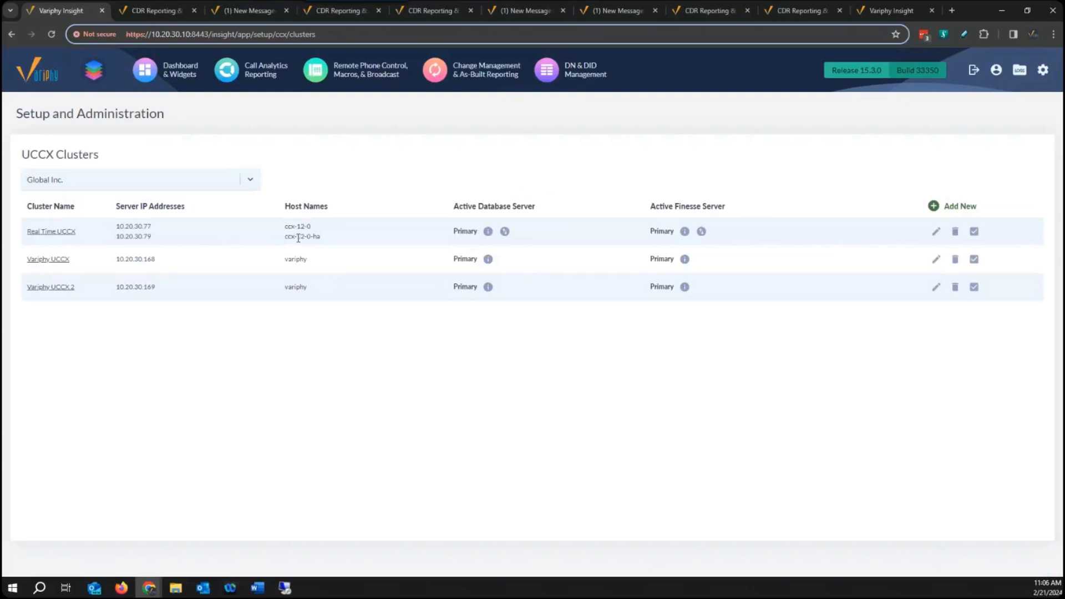
Open the Real Time UCCX cluster for editing and review its server, password, Finesse and log analysis settings.
click(937, 231)
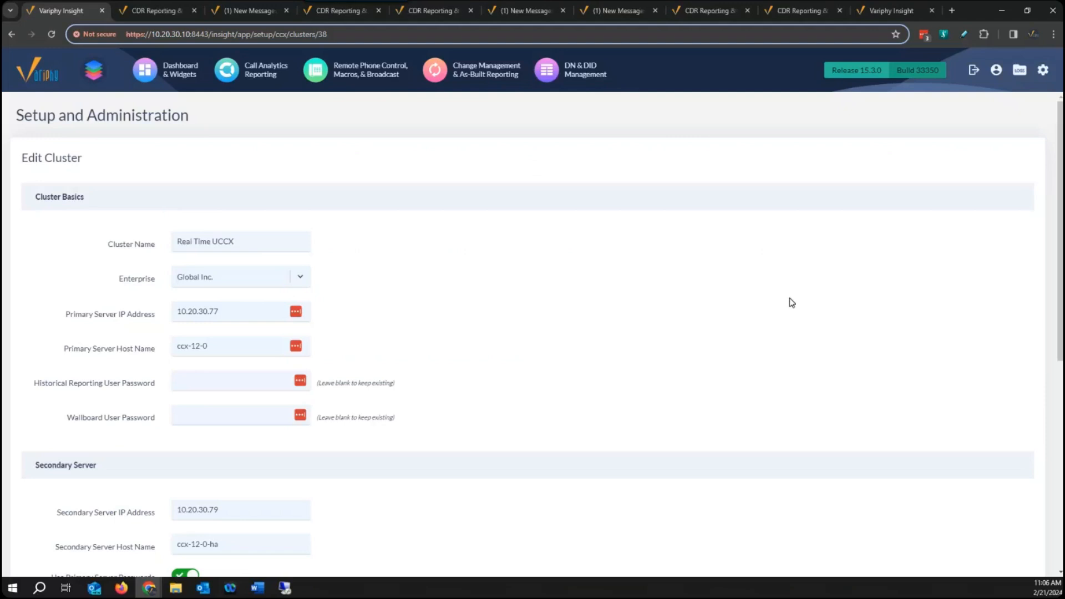
scroll(602, 273, down, 1)
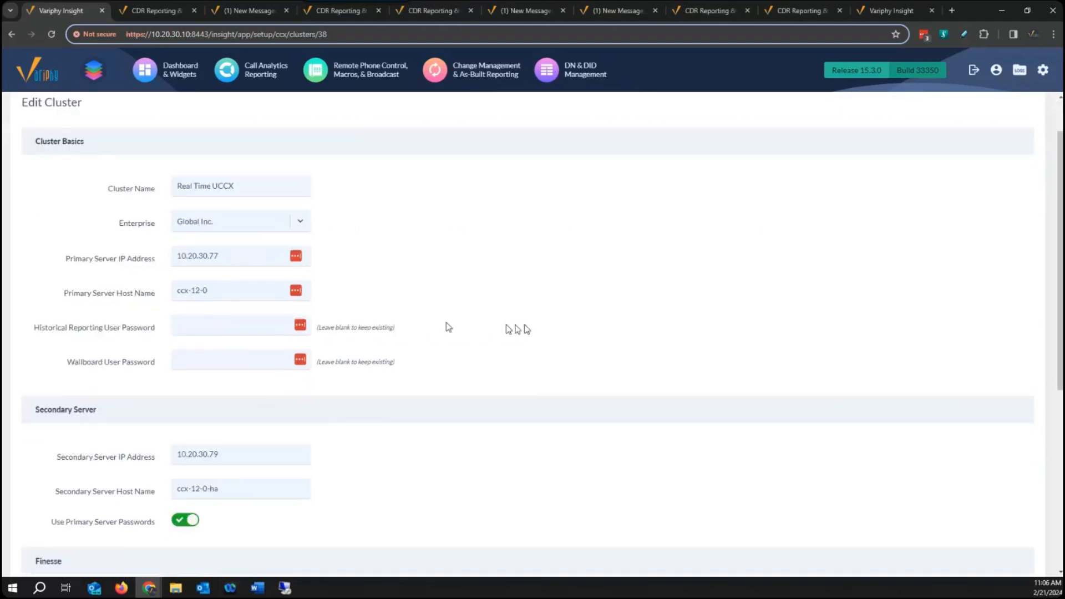
scroll(636, 357, down, 1)
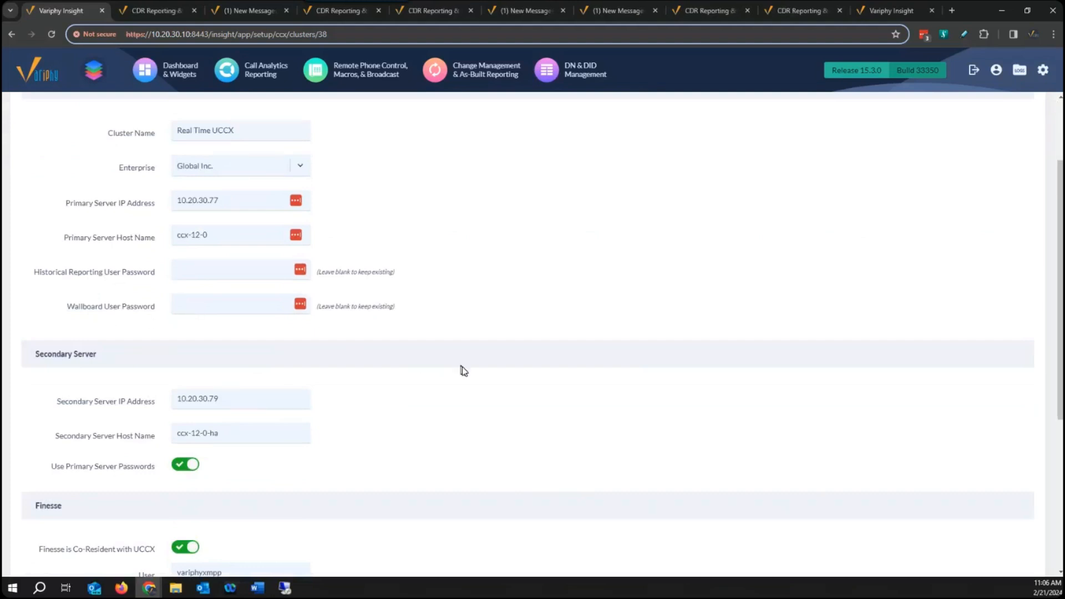
scroll(490, 452, up, 1)
scroll(501, 460, down, 2)
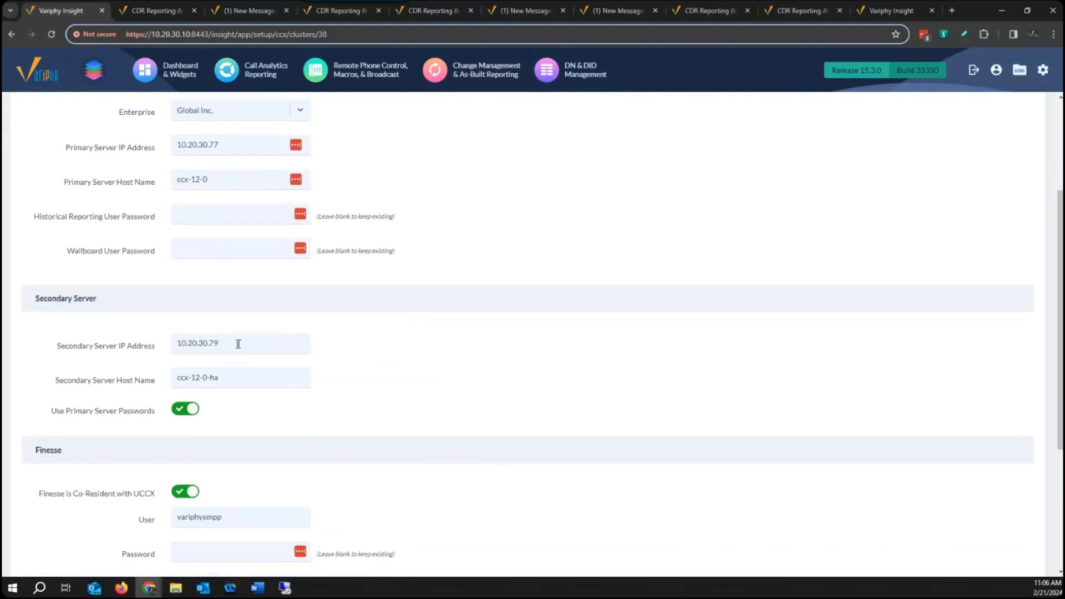
scroll(493, 425, down, 3)
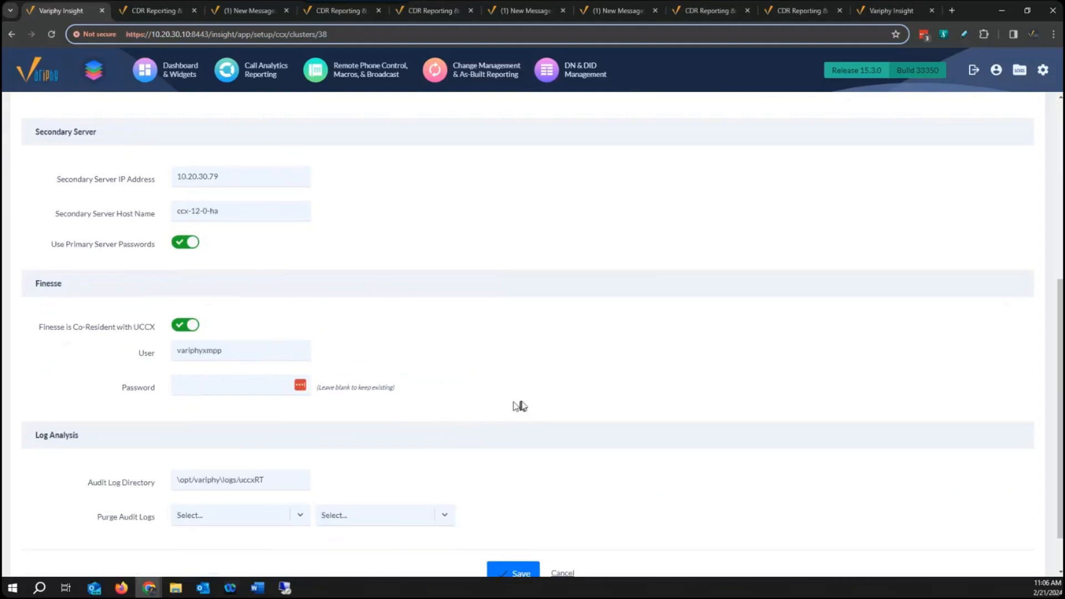
scroll(585, 421, down, 1)
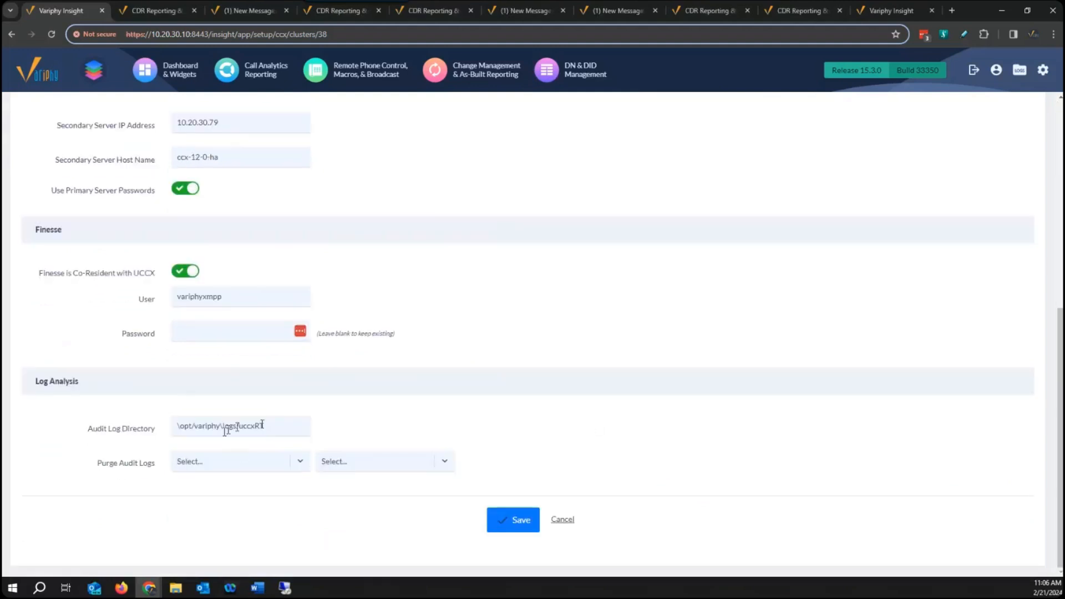
scroll(686, 397, up, 5)
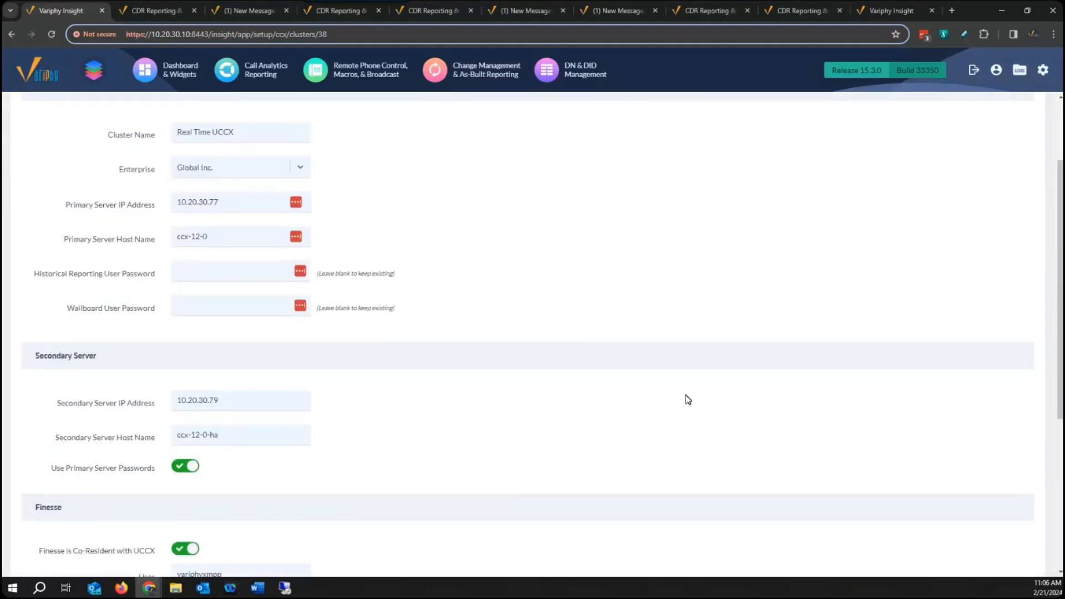
scroll(688, 398, up, 2)
scroll(688, 400, down, 2)
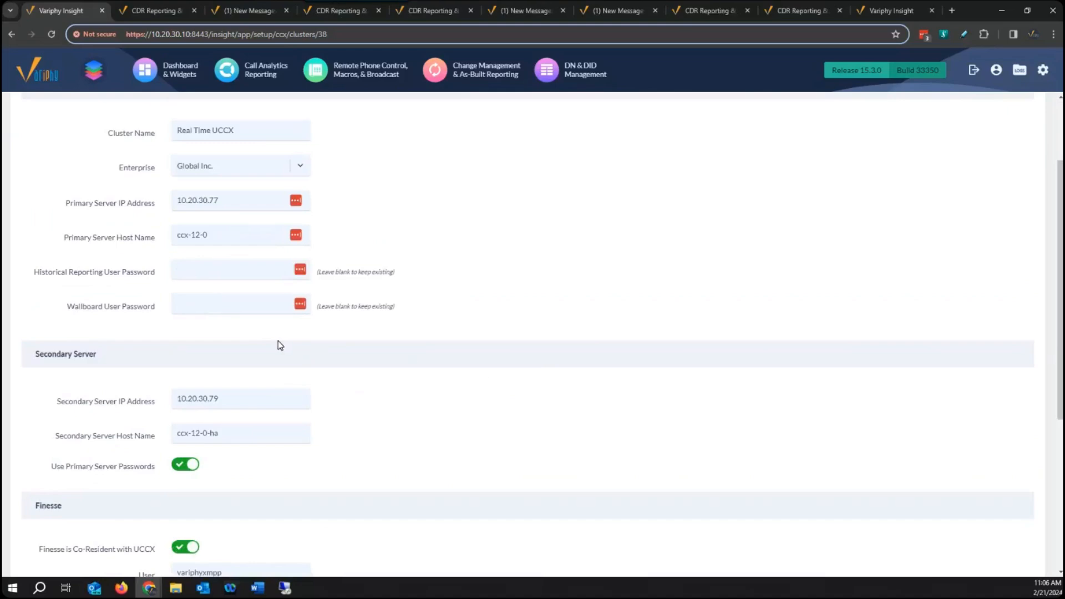
Switch to the 10.20.30.202 remote desktop and open Password Management in Cisco Unified CCX Administration.
click(294, 590)
click(127, 349)
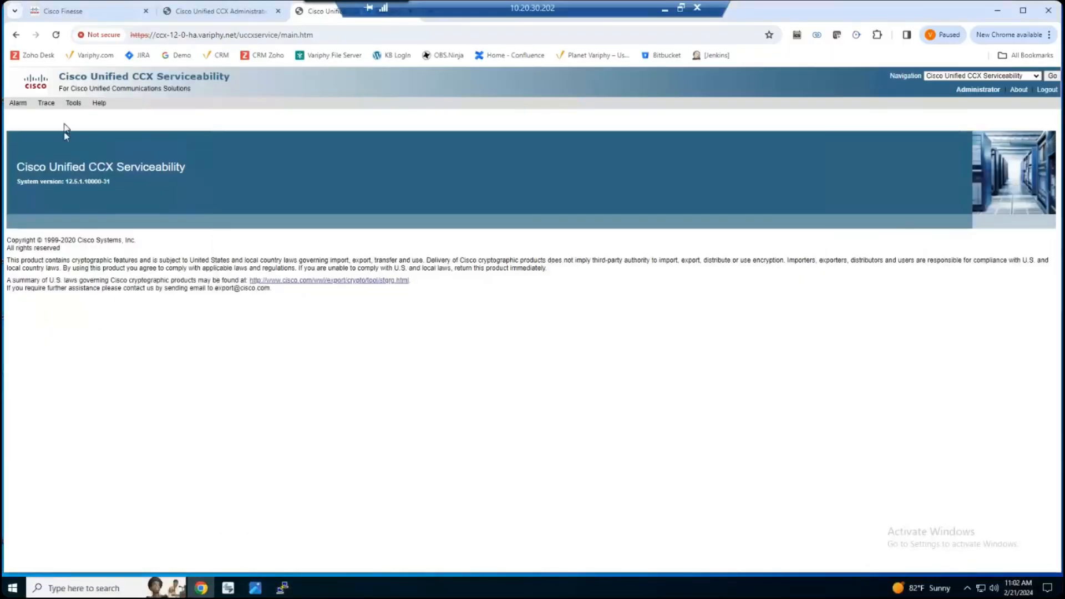
click(70, 106)
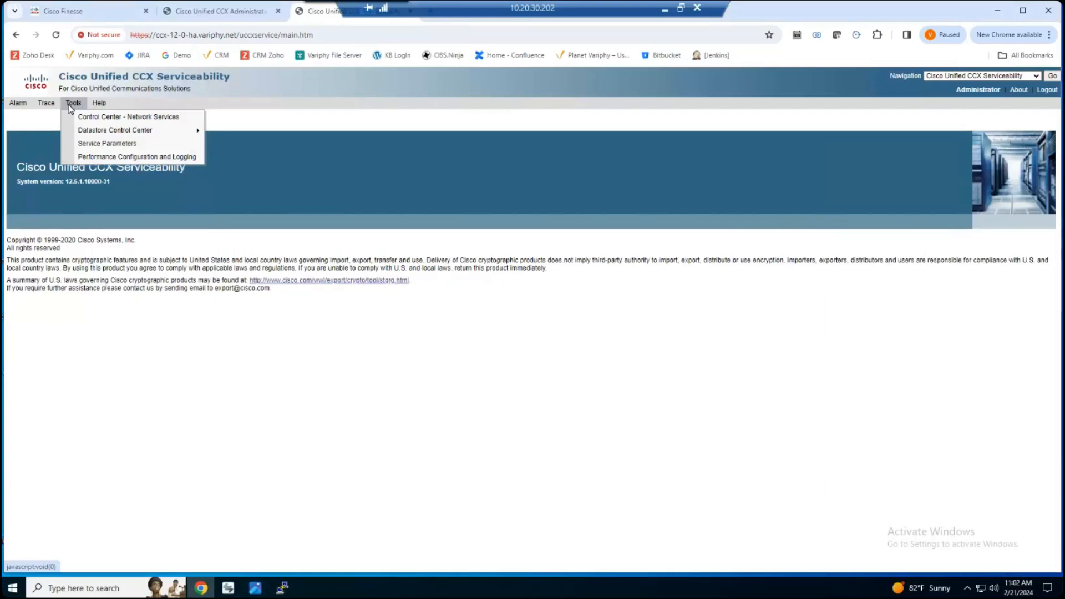
click(212, 13)
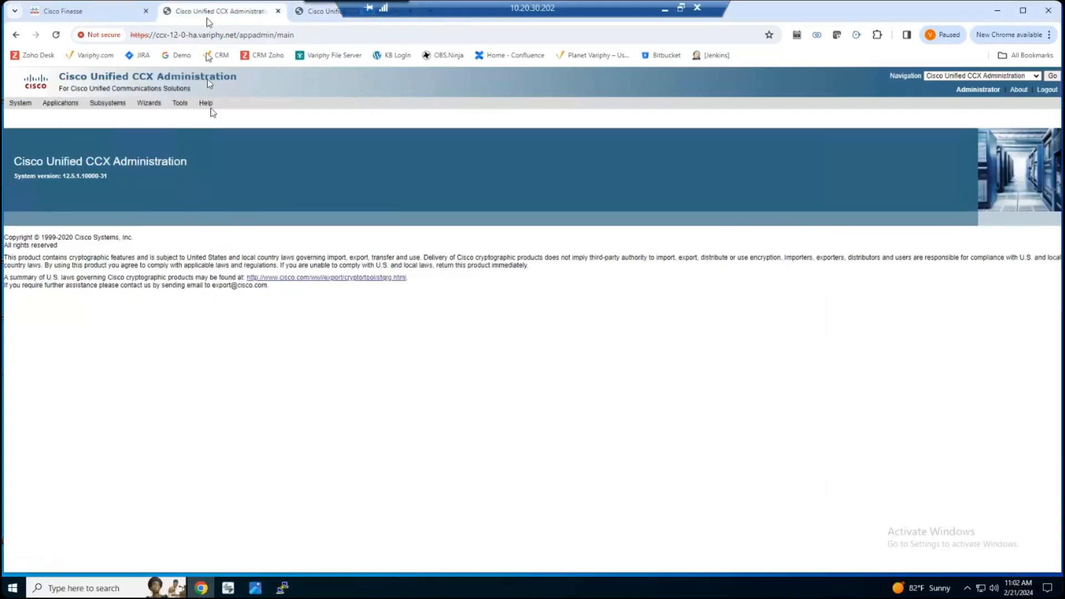
click(184, 105)
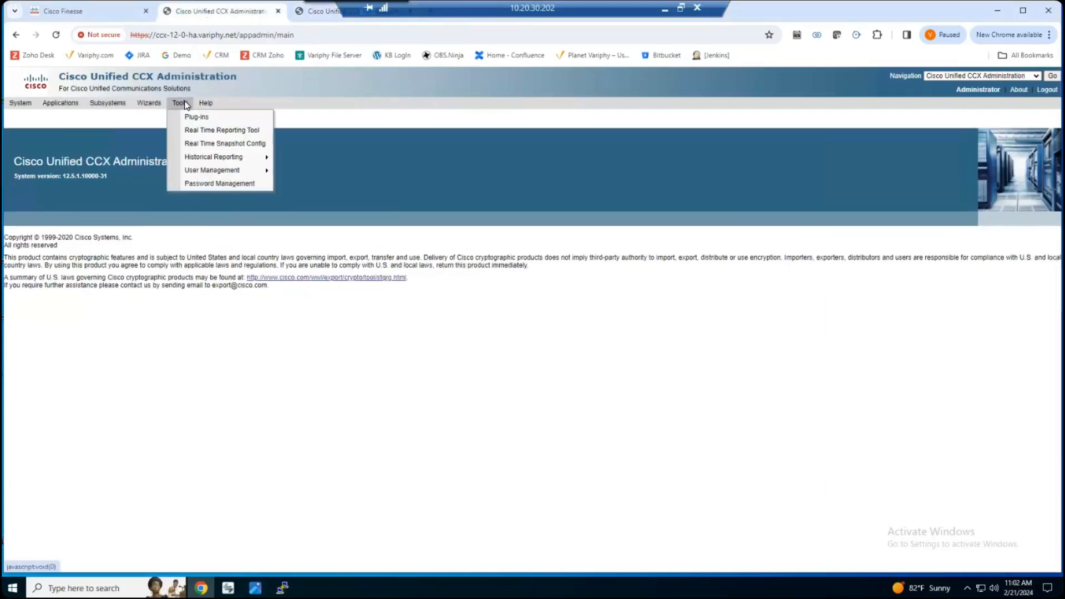
click(219, 183)
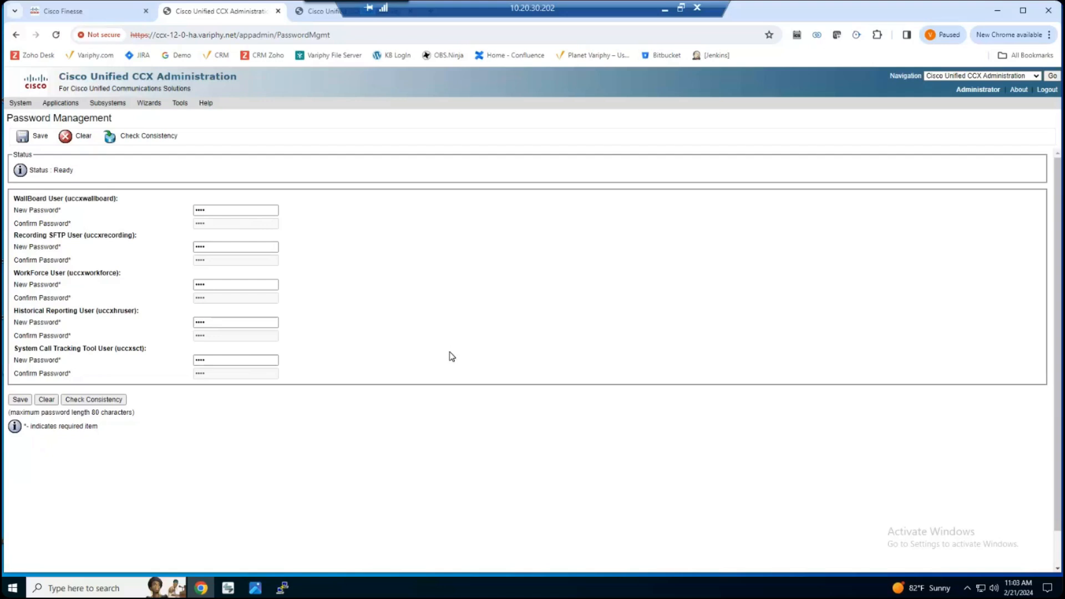
Return to the Real Time UCCX cluster's edit form and review its Finesse user and audit log directory settings.
click(665, 9)
scroll(638, 330, down, 5)
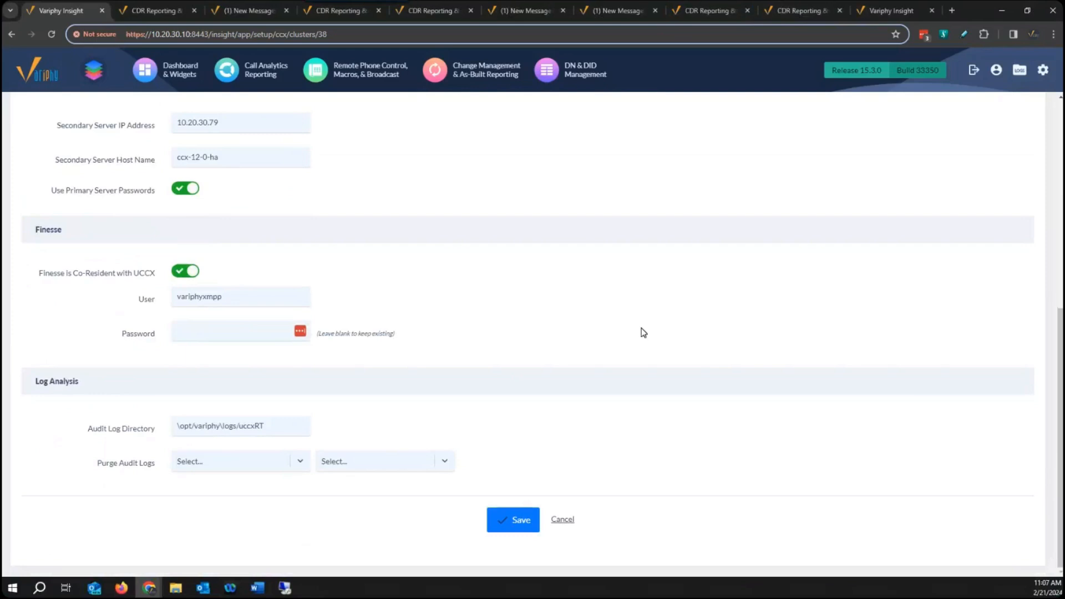
scroll(643, 333, up, 4)
scroll(644, 332, up, 3)
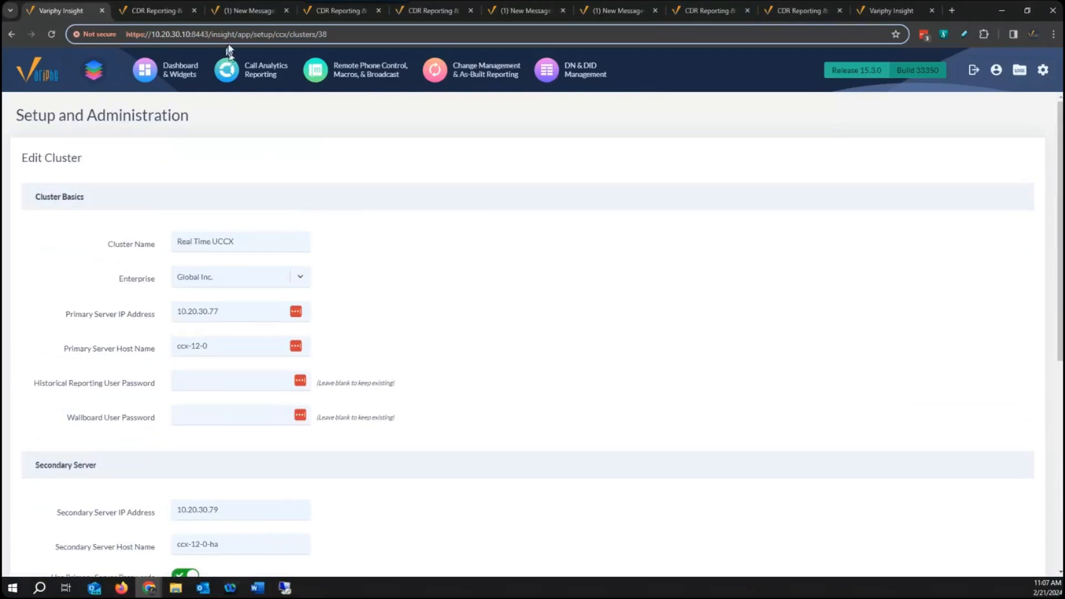
Read the UCCX Cluster Configuration article's steps on the Historical Reporting and WallBoard user passwords and the Real Time Snapshot Config.
click(248, 12)
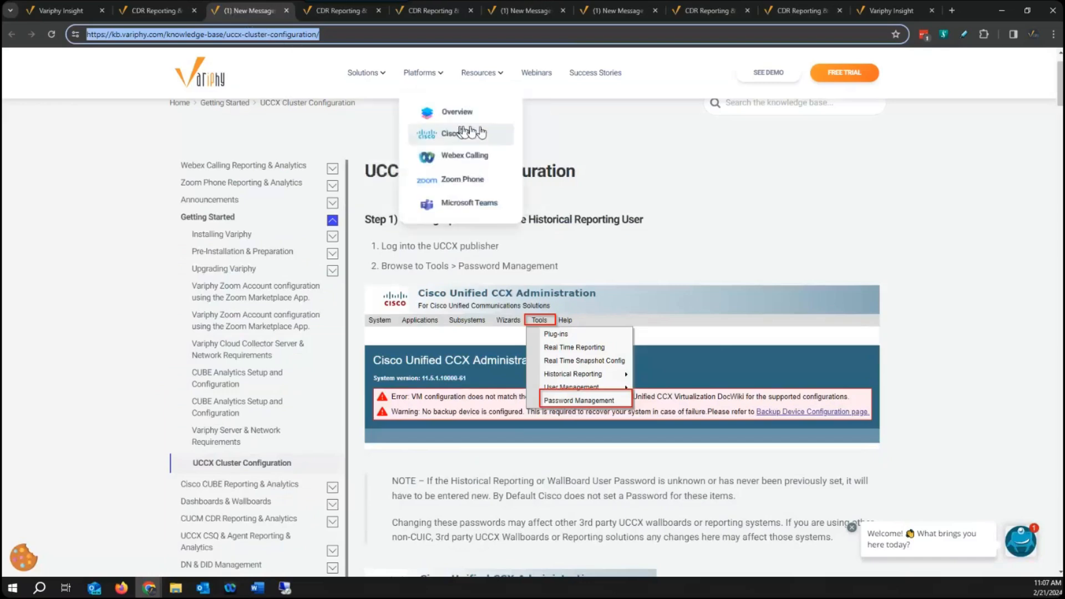
scroll(947, 299, down, 5)
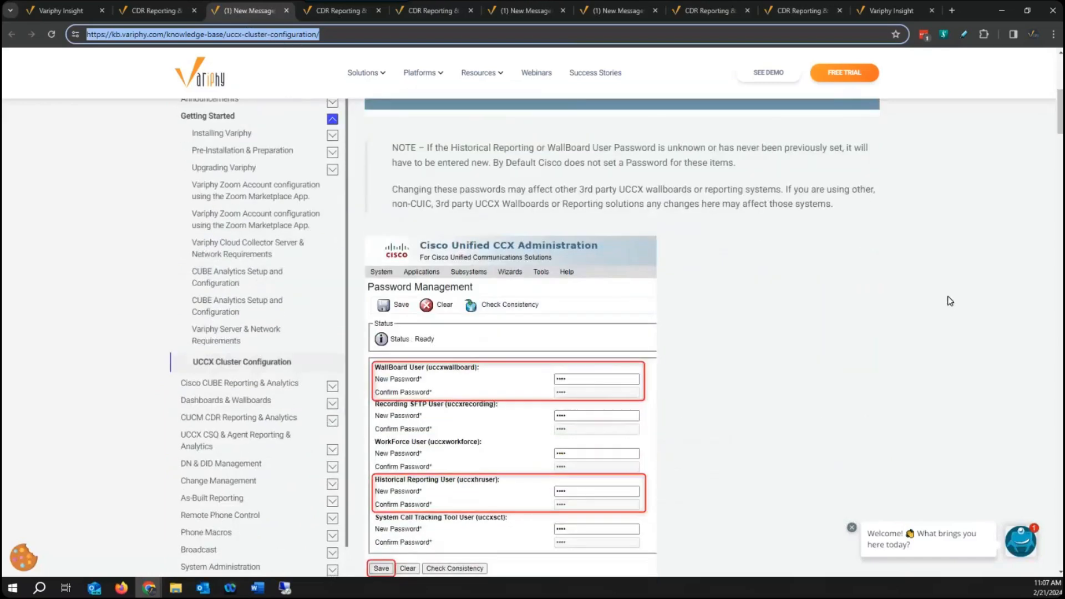
scroll(949, 302, down, 5)
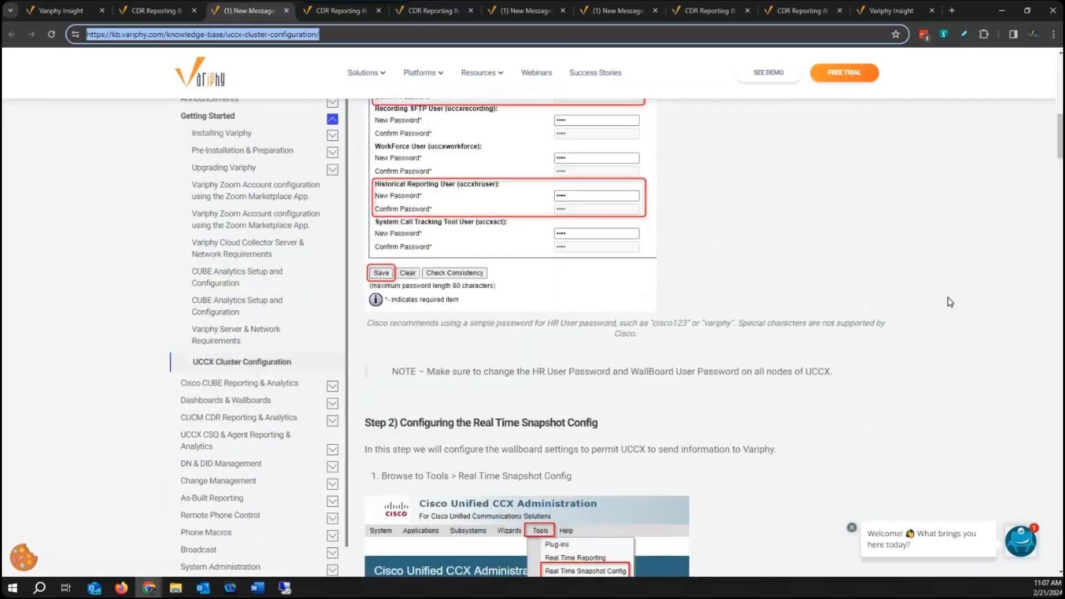
scroll(950, 303, down, 2)
scroll(947, 307, down, 9)
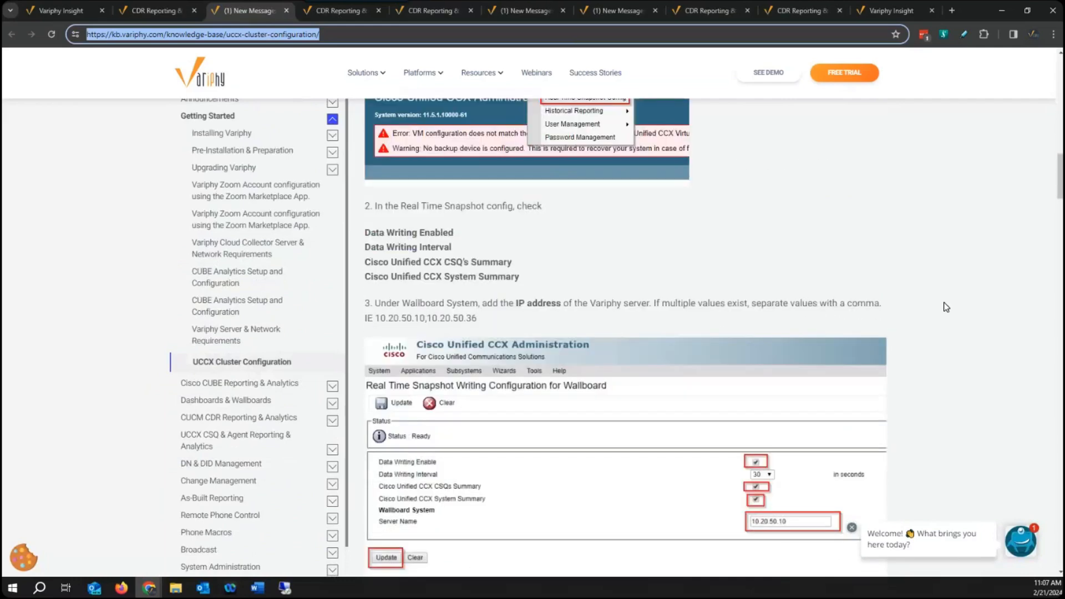
scroll(945, 304, up, 15)
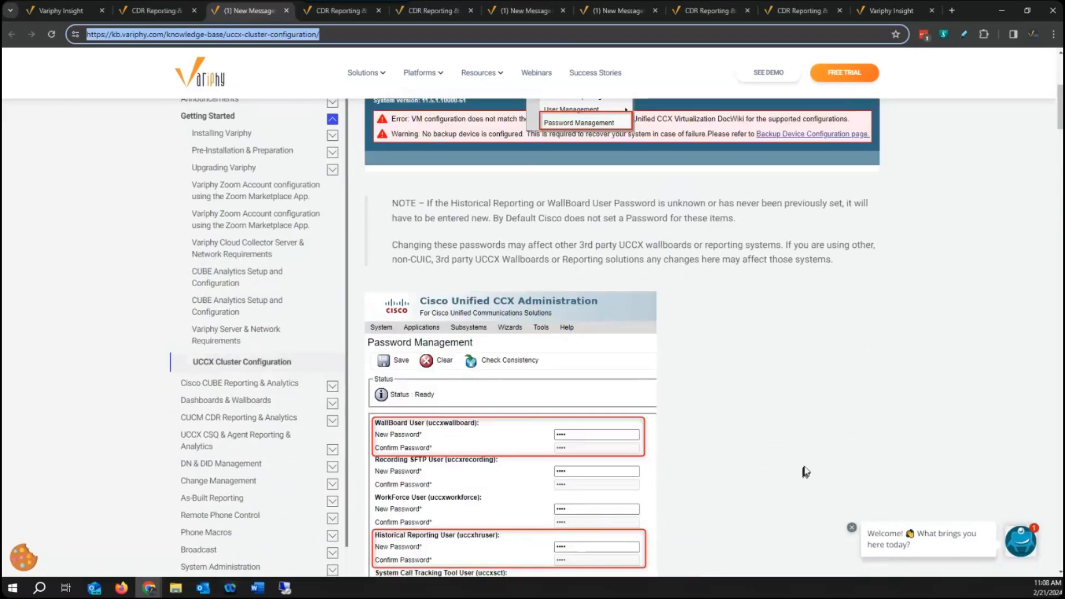
scroll(810, 455, down, 10)
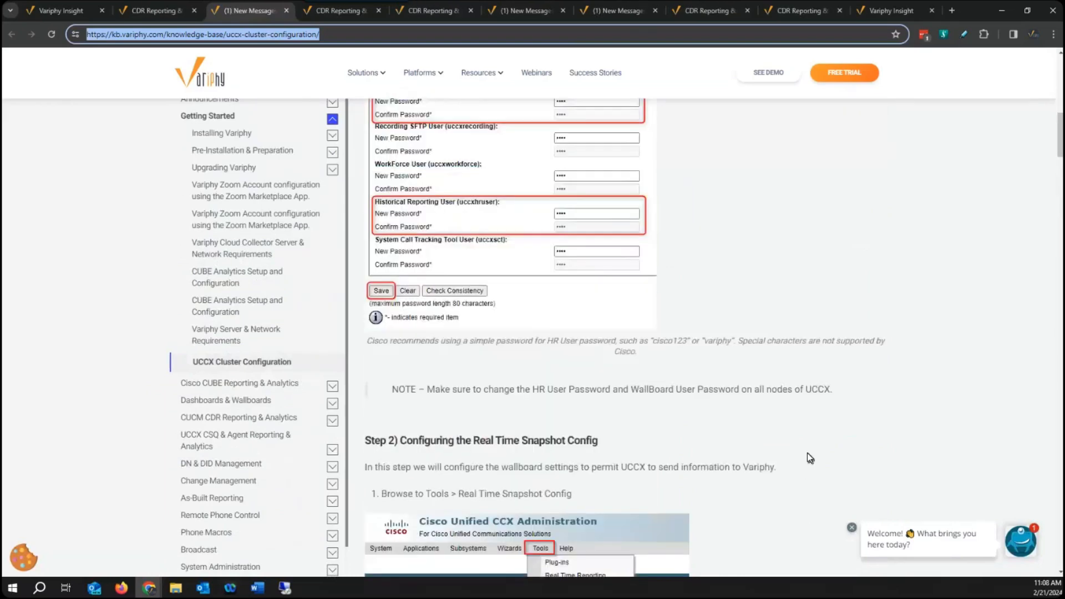
scroll(738, 409, down, 5)
scroll(746, 412, up, 15)
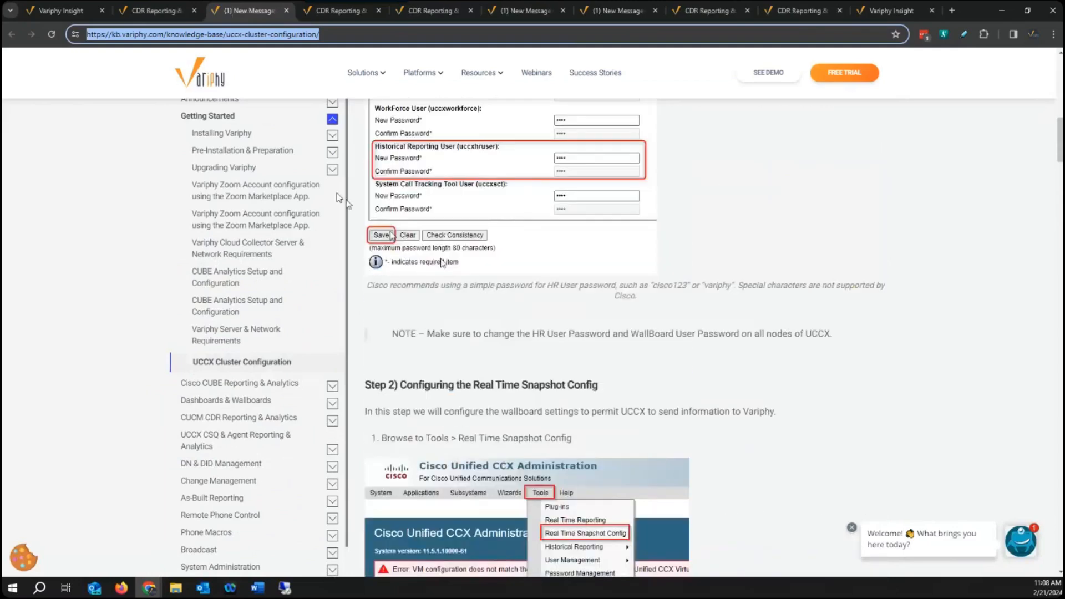
Close the UCCX Cluster Configuration article and read the Finesse user article's section on adding a CTI route point and DN in CUCM.
click(286, 11)
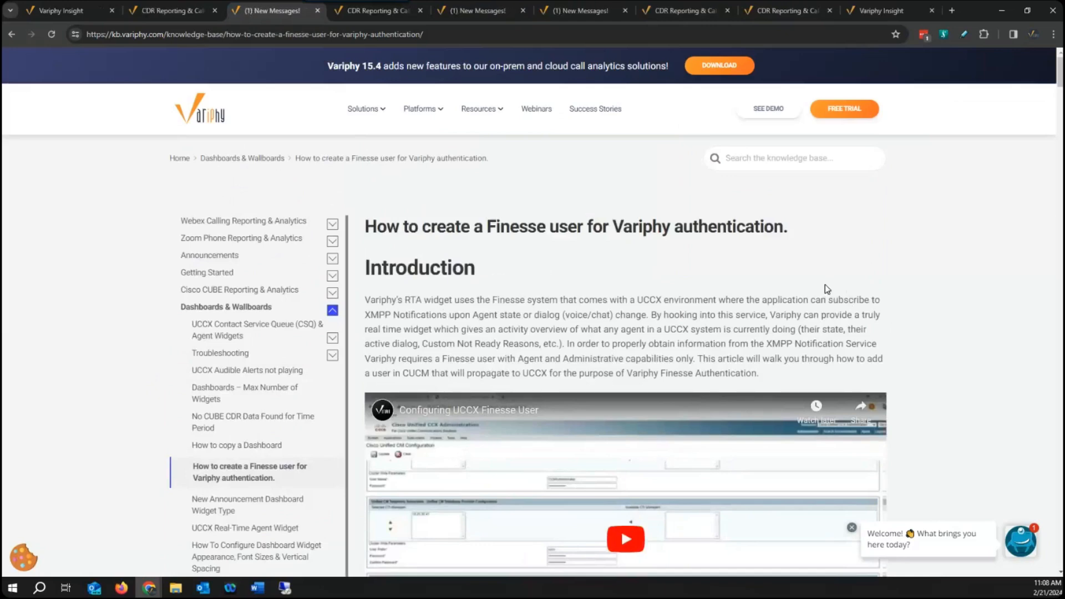
scroll(843, 288, down, 1)
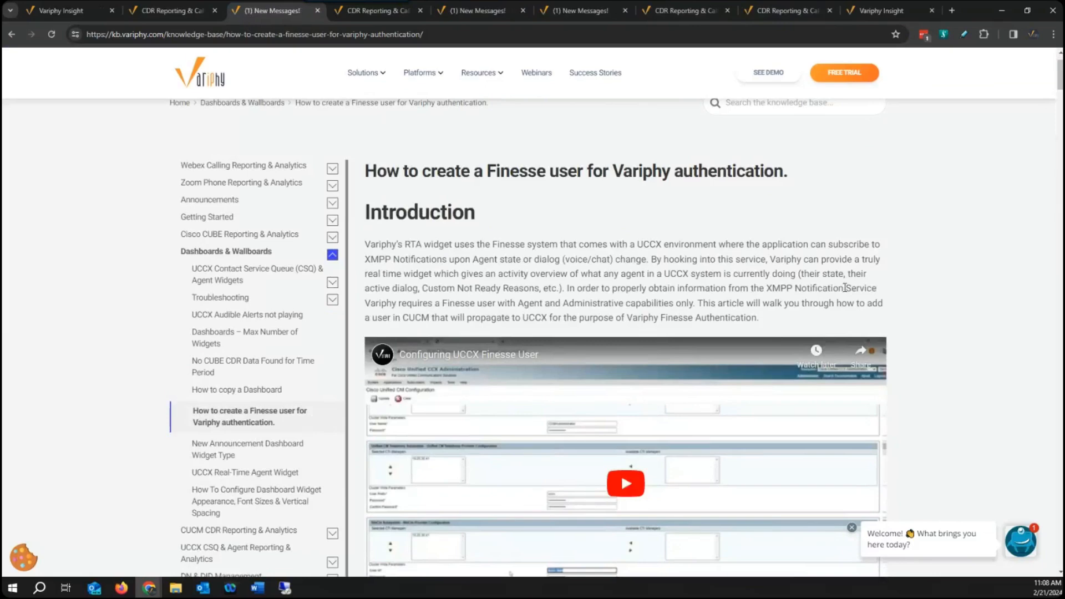
scroll(849, 294, down, 6)
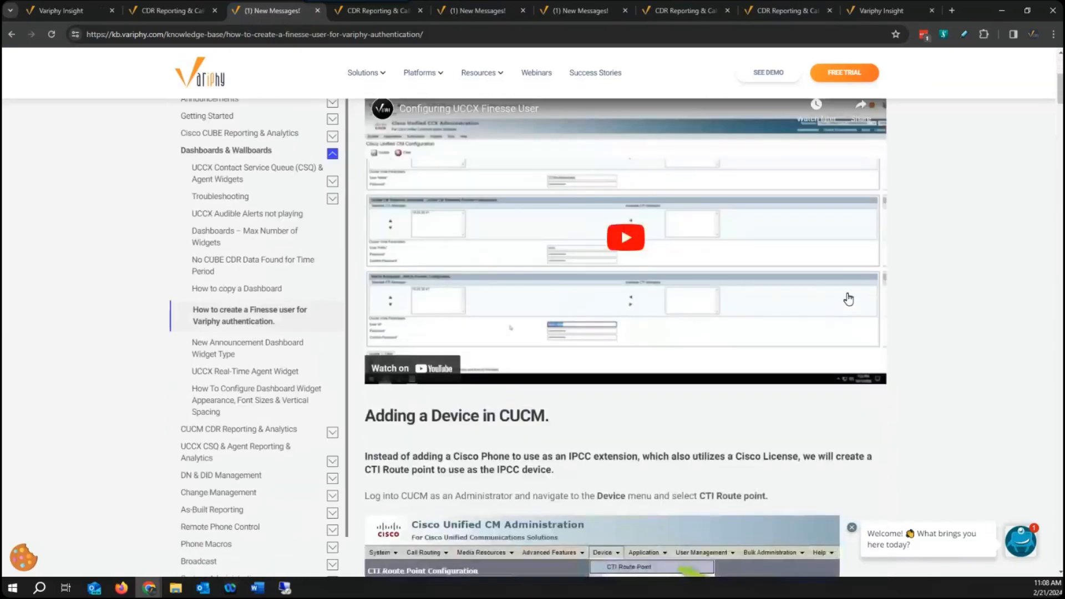
scroll(852, 301, down, 5)
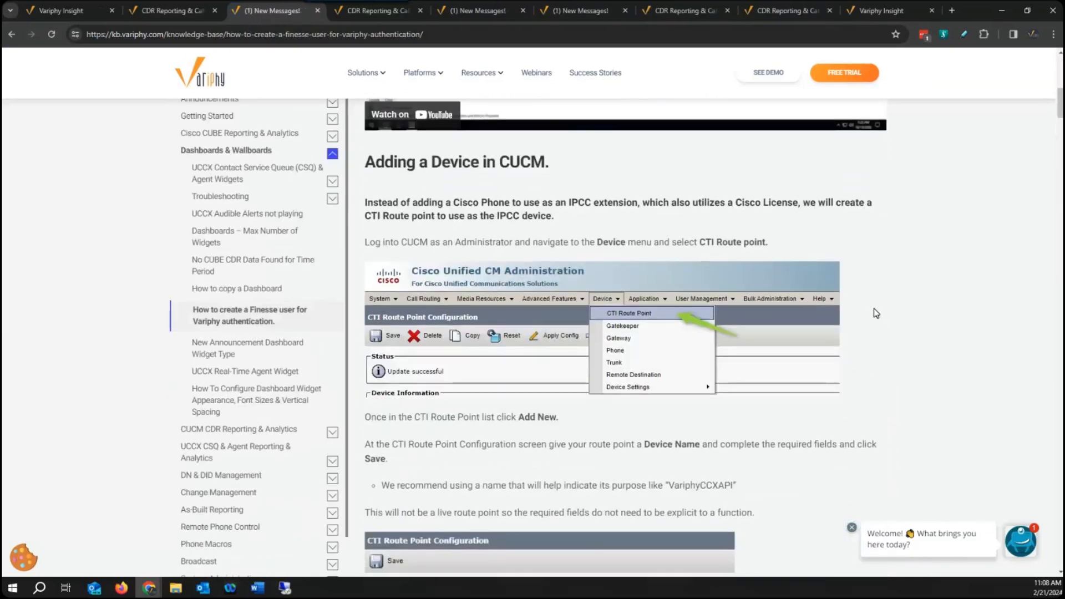
scroll(876, 312, down, 10)
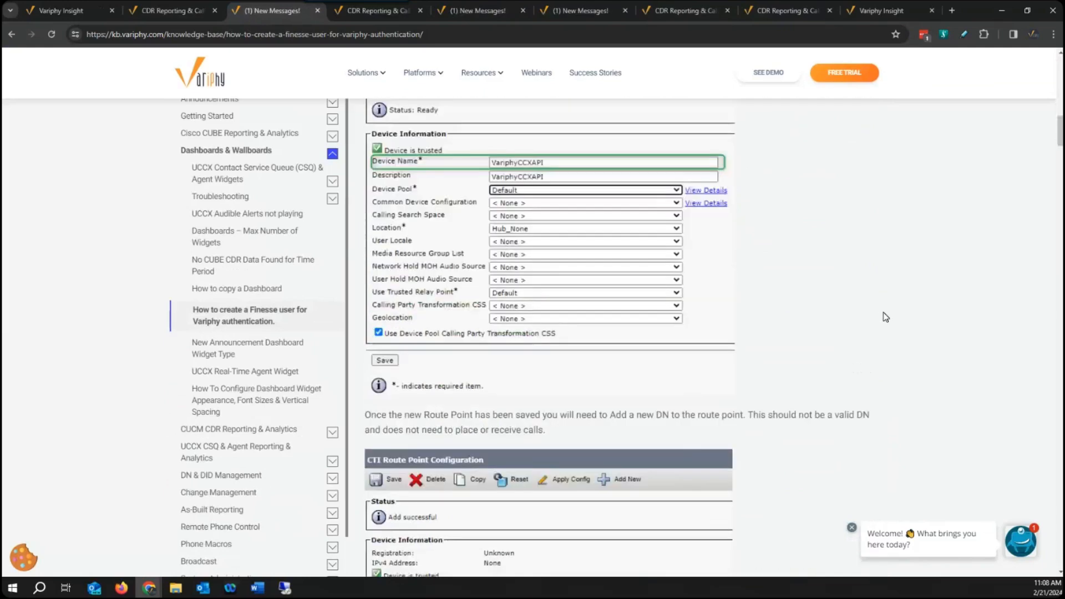
scroll(887, 318, down, 1)
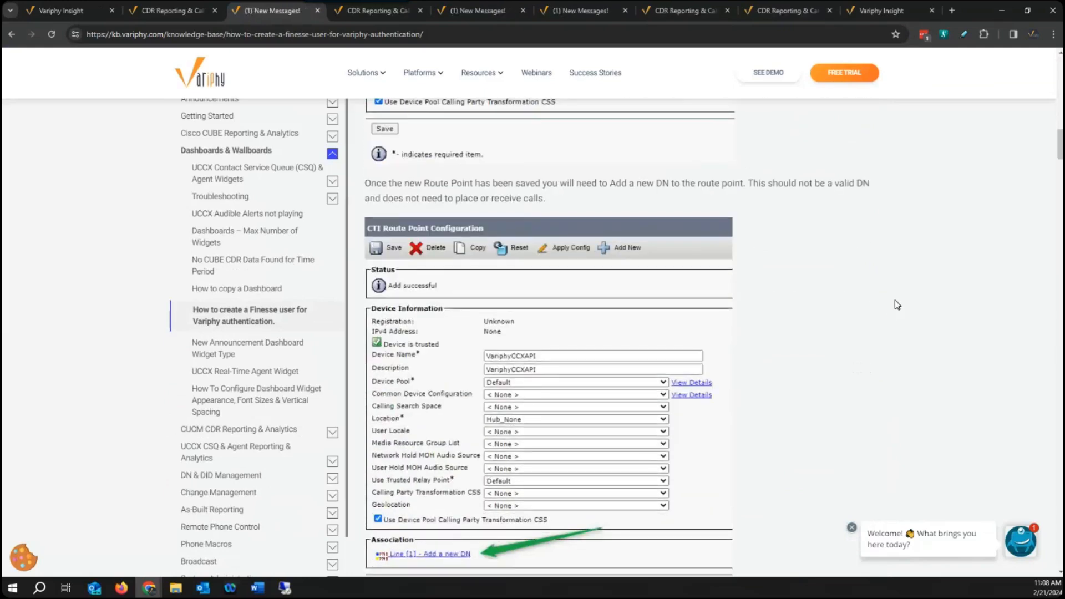
scroll(891, 306, down, 7)
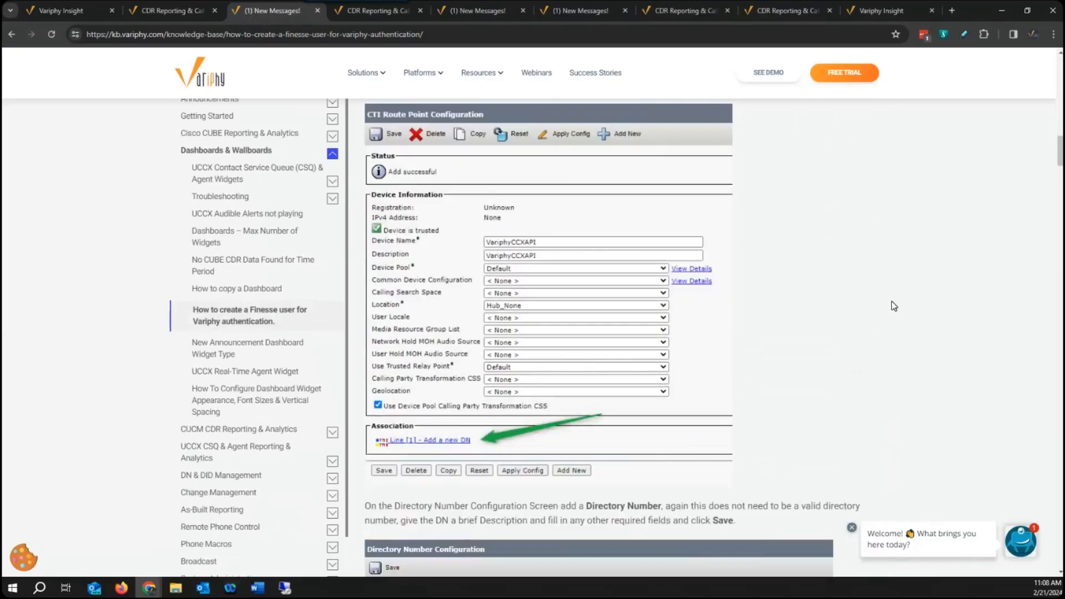
scroll(897, 310, down, 5)
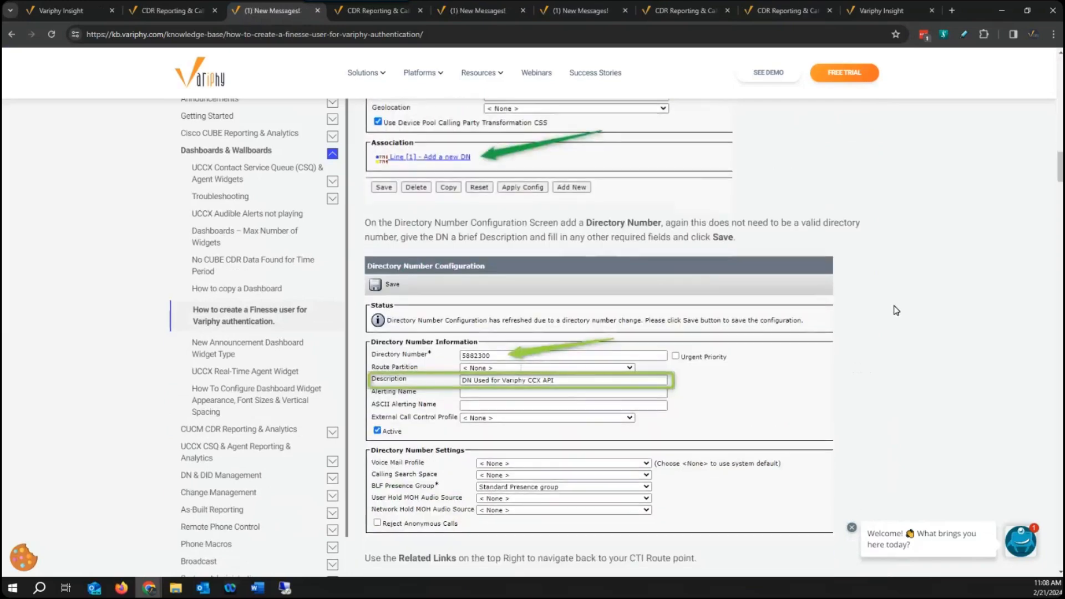
scroll(897, 310, down, 13)
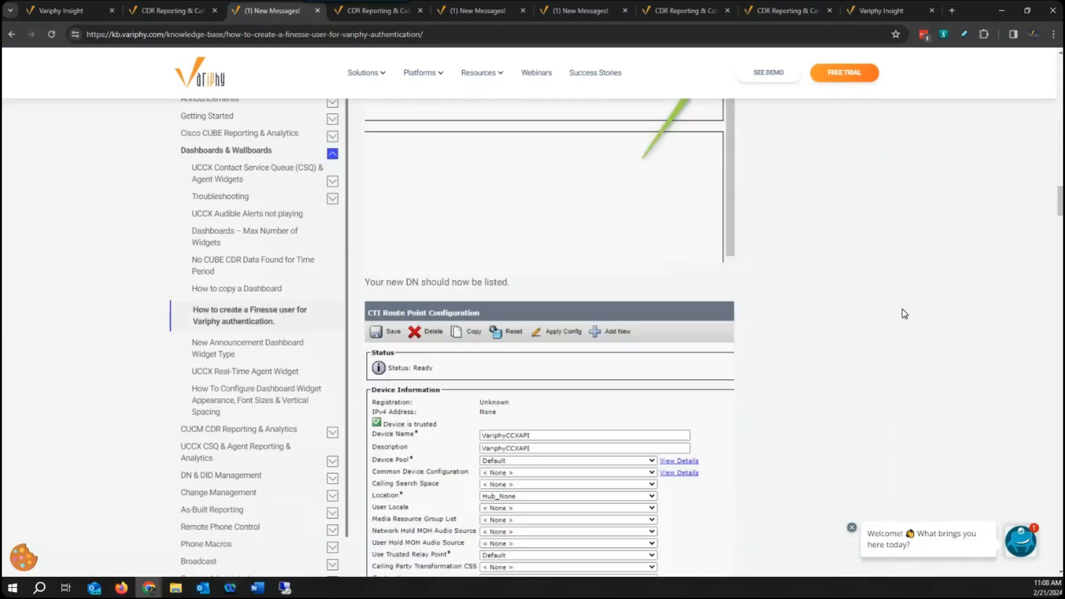
Read the article's section on adding a CUCM end user and associating the route point, and return to the article's beginning.
scroll(898, 308, down, 9)
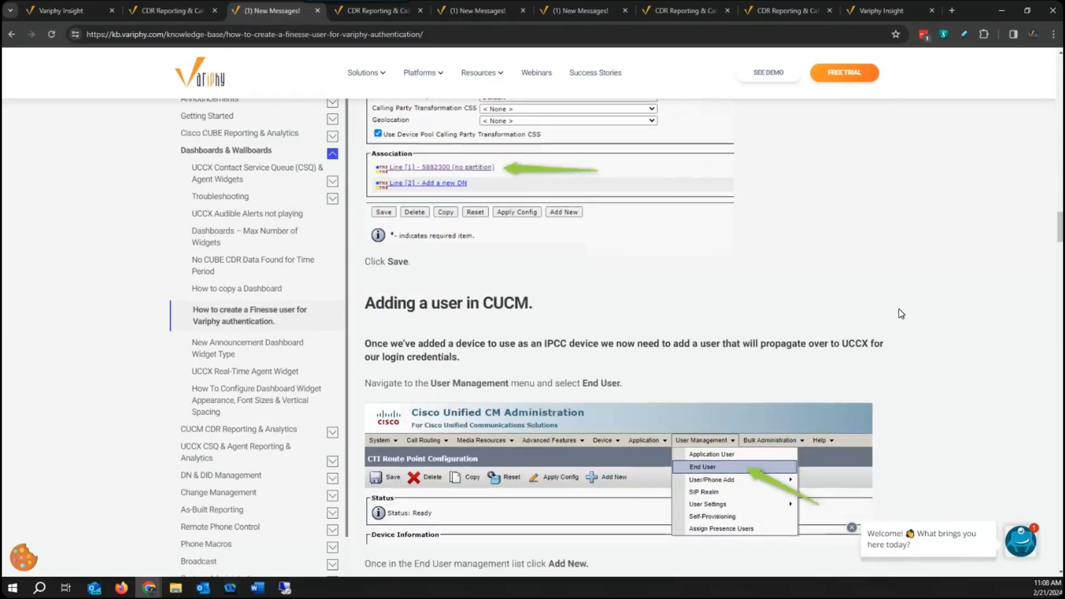
scroll(905, 314, down, 8)
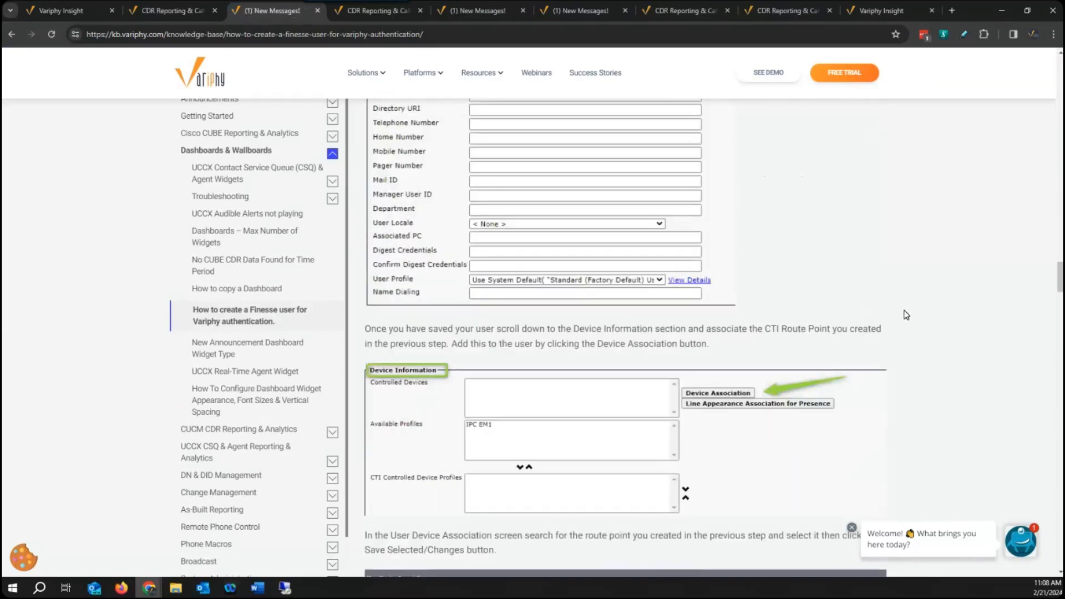
scroll(906, 314, down, 7)
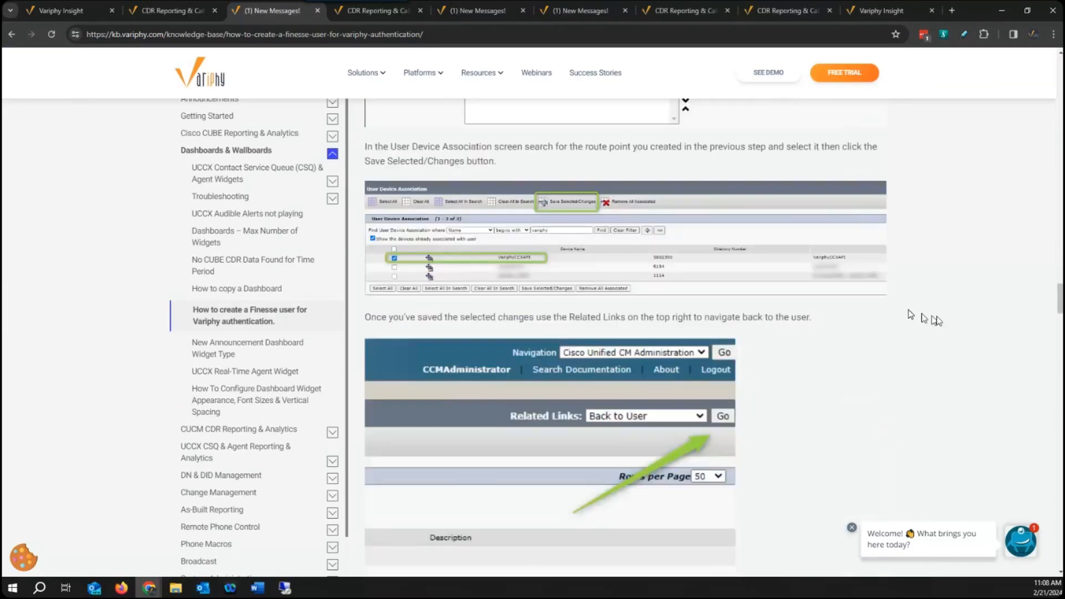
drag(1061, 307, 1058, 74)
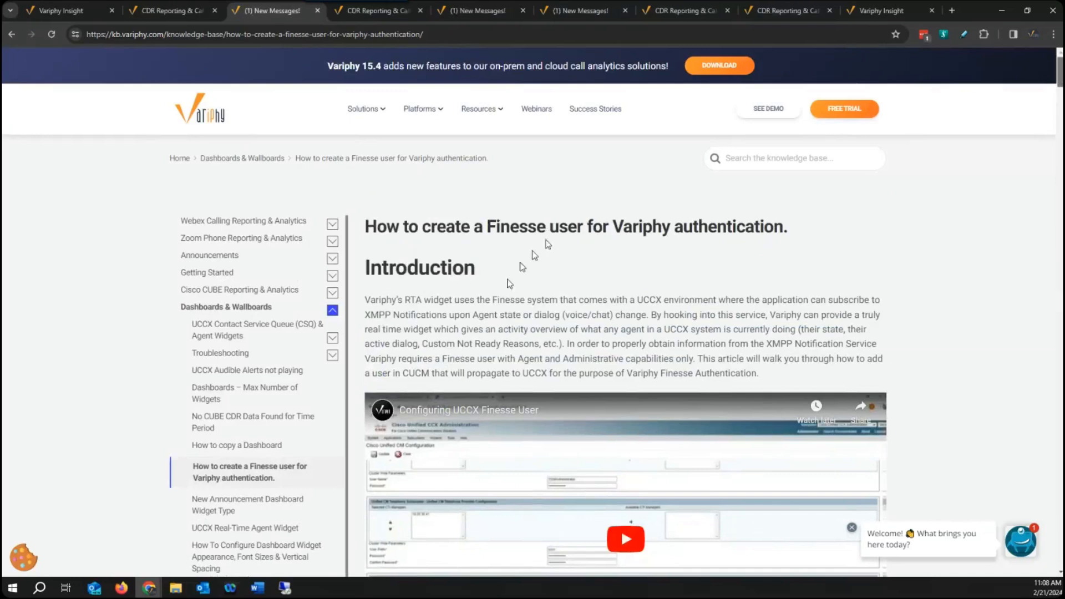
Switch to the 10.20.30.202 remote desktop and open the variphyxmpp user from User View in Cisco Unified CCX Administration to review its capabilities.
click(285, 587)
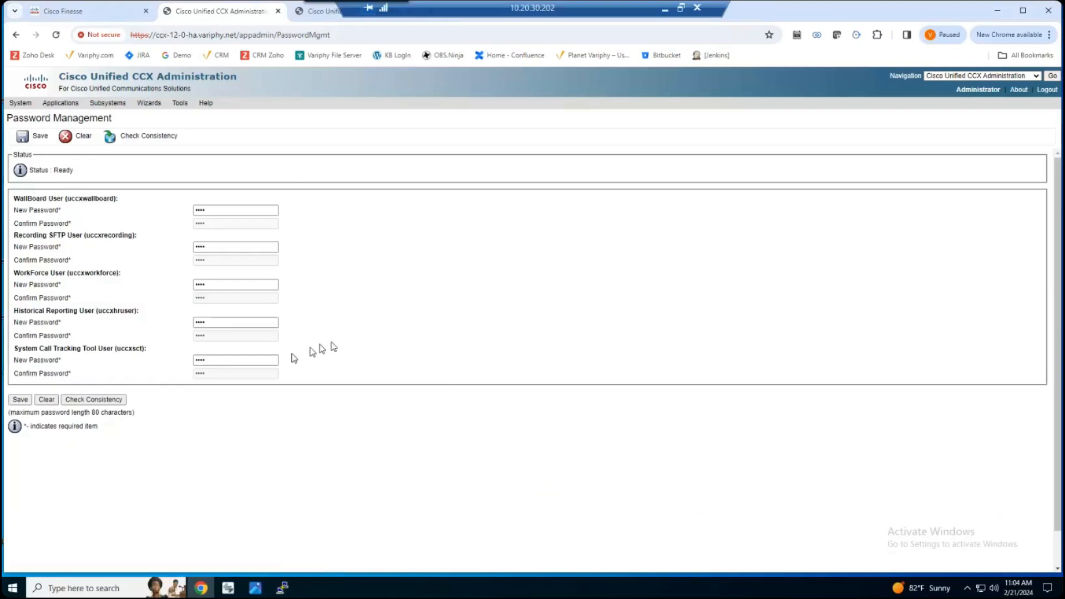
click(179, 104)
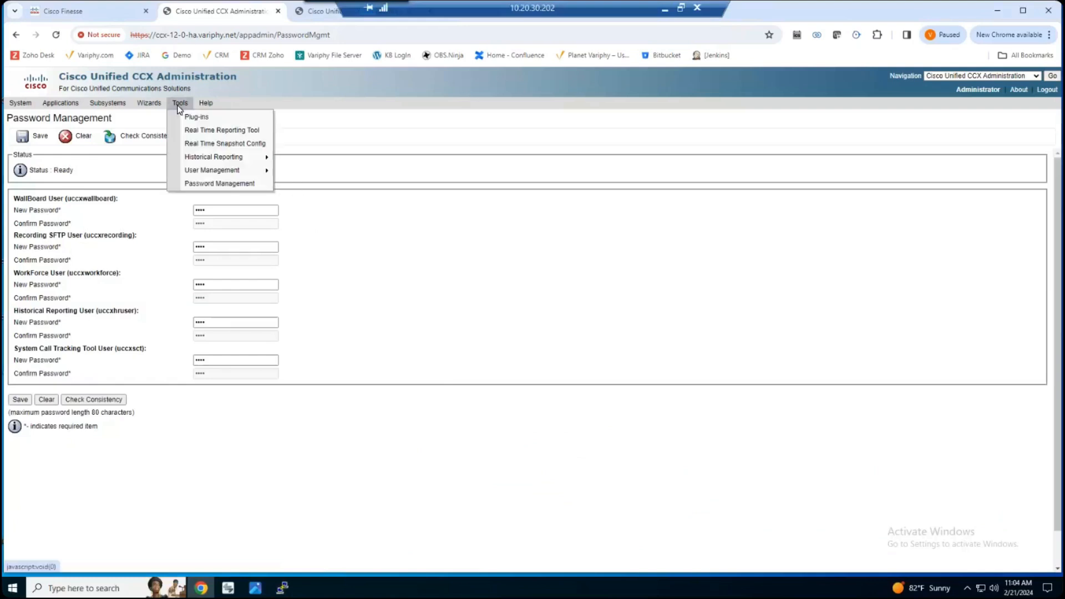
mouse_move(205, 172)
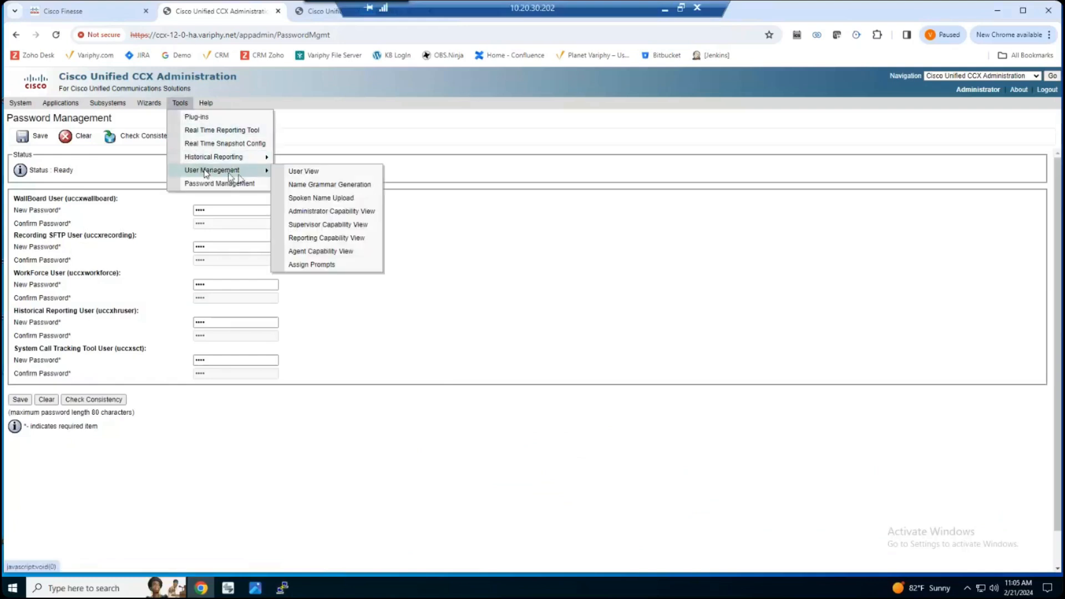
click(304, 171)
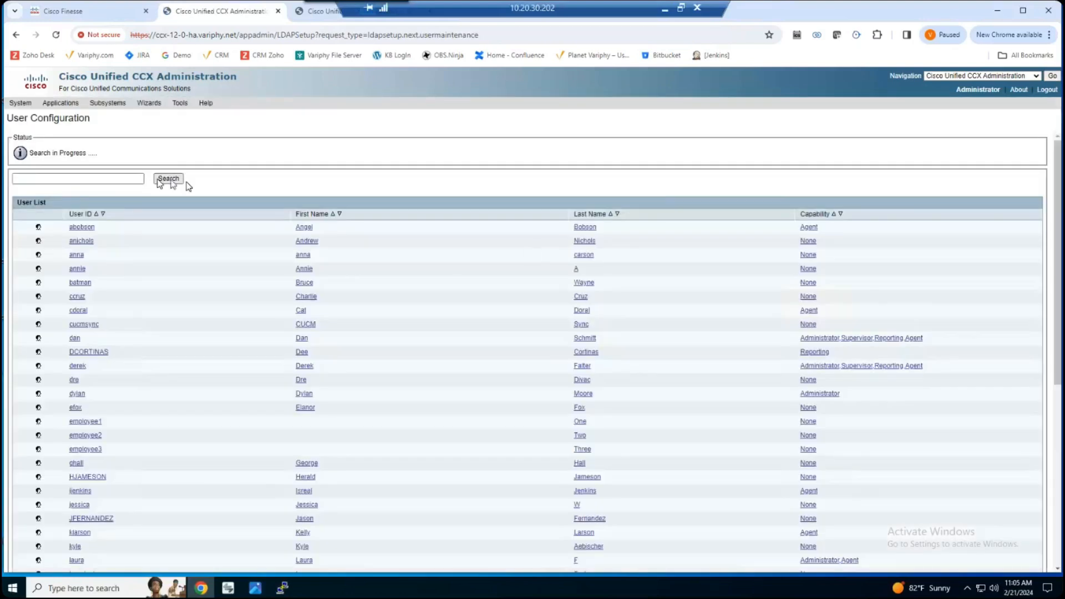
scroll(248, 384, down, 5)
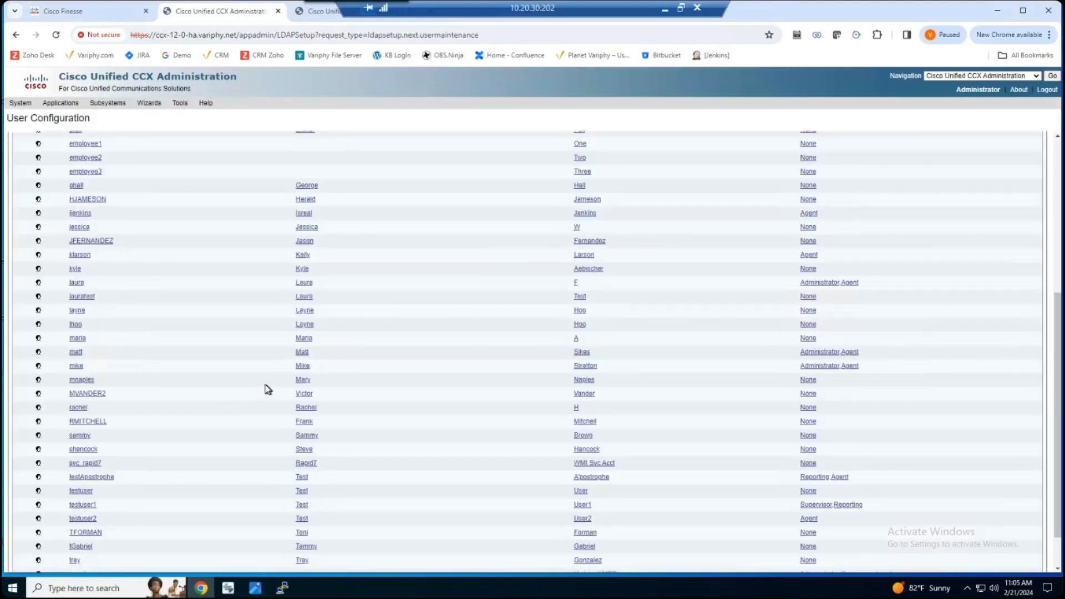
scroll(262, 386, down, 1)
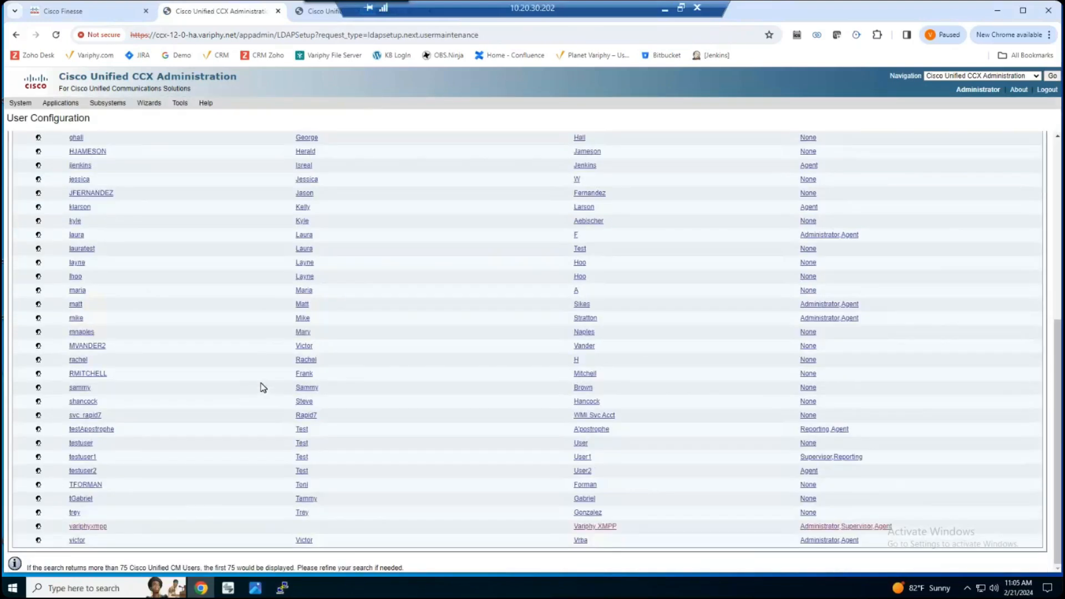
click(99, 527)
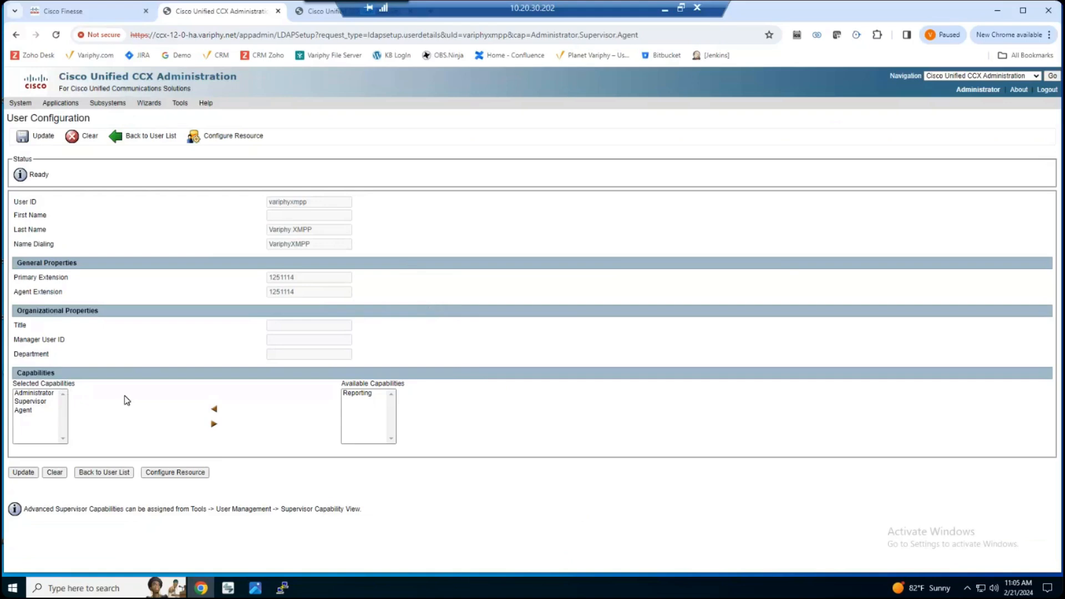
Return to the CCX user list, look through it and minimize the remote desktop session.
click(143, 137)
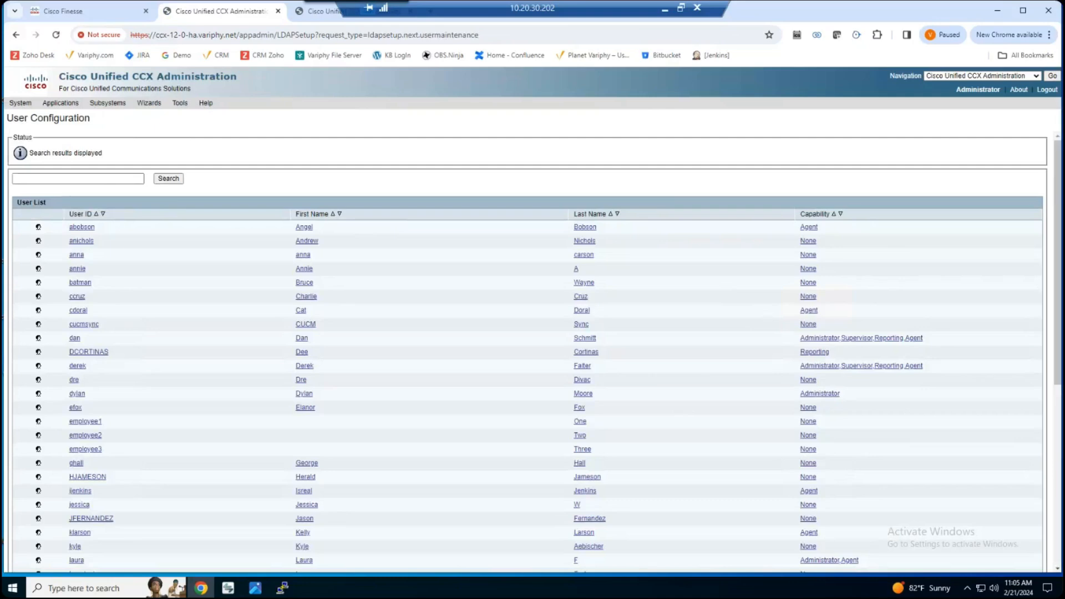
scroll(533, 356, down, 1)
scroll(532, 355, up, 1)
click(666, 12)
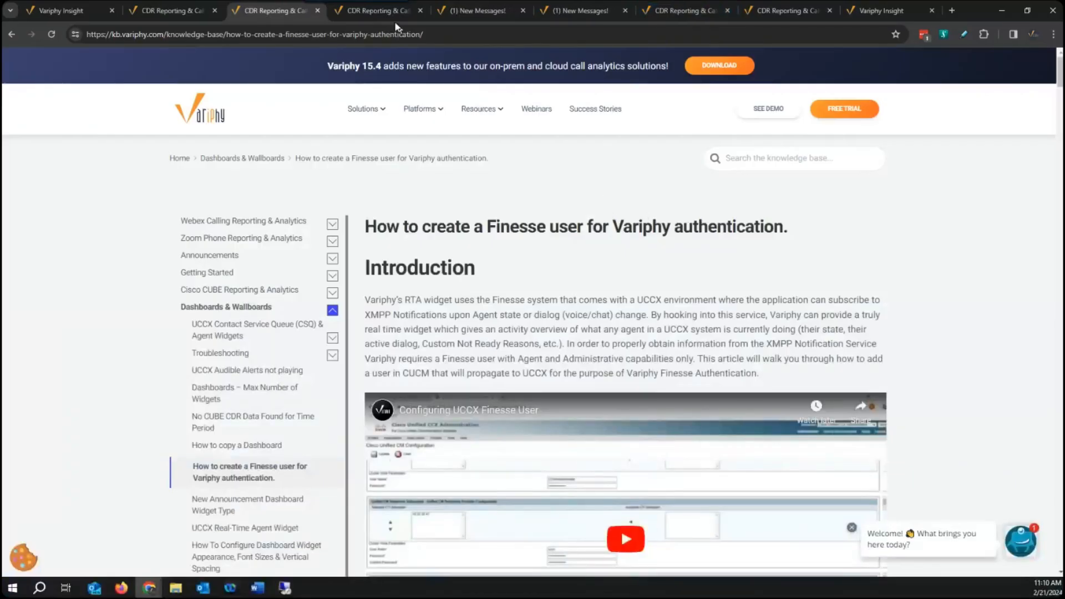
Read the UCCX Real-Time Agent Widget article's issue description and its troubleshooting tips on XMPP re-subscription and server NTP.
click(476, 16)
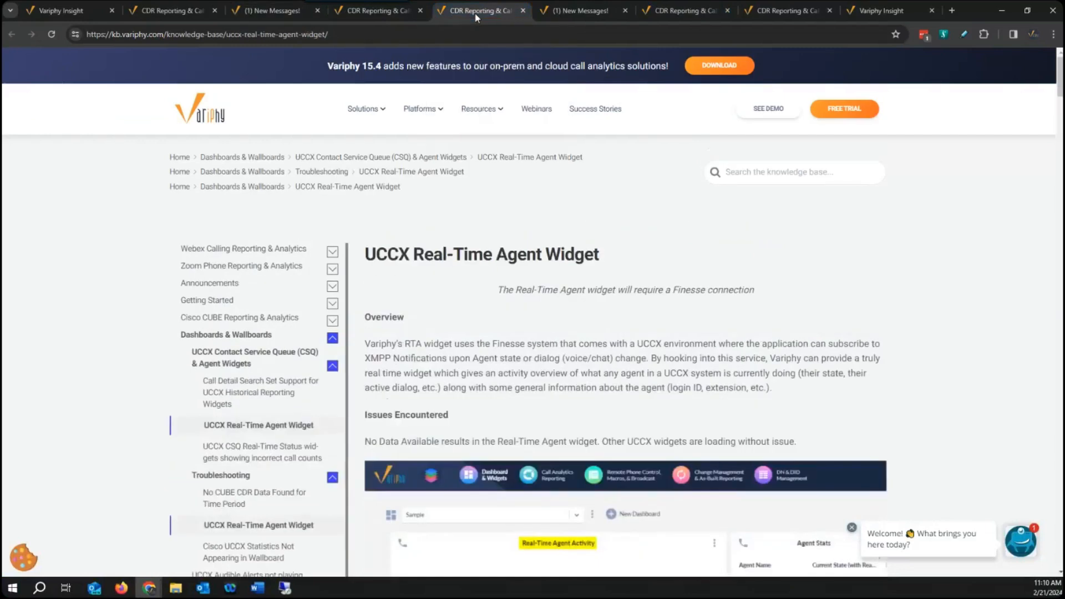
scroll(721, 233, down, 3)
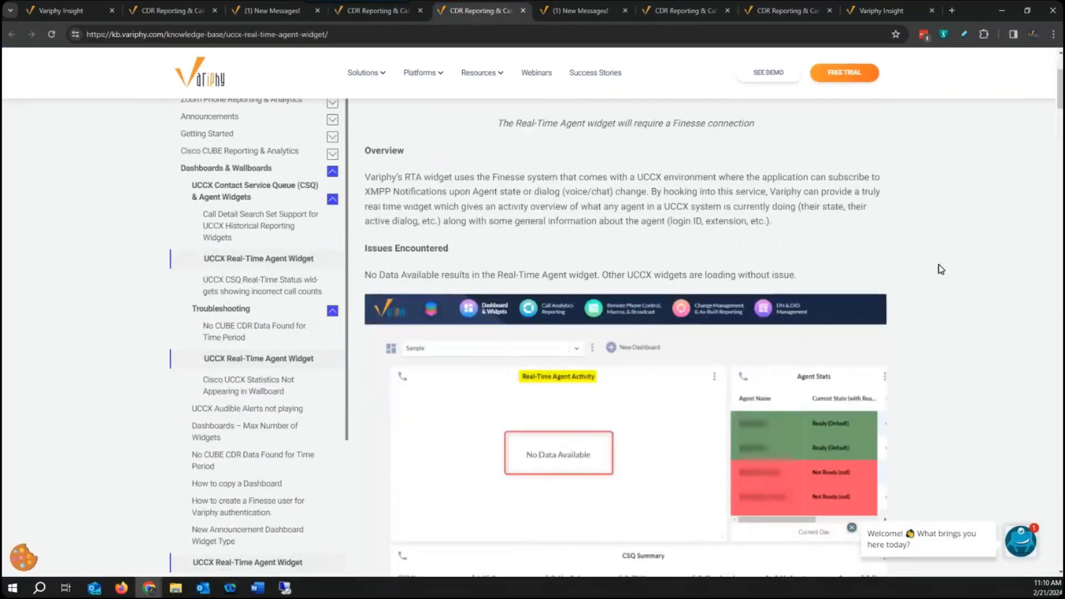
scroll(942, 270, up, 3)
scroll(943, 269, down, 6)
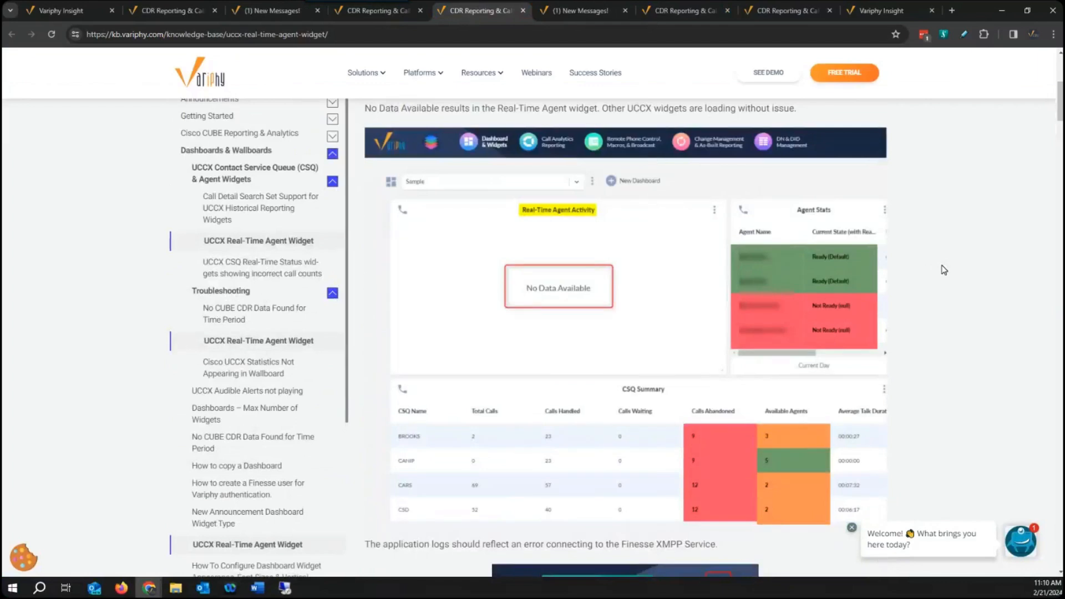
scroll(948, 272, down, 7)
scroll(949, 274, down, 8)
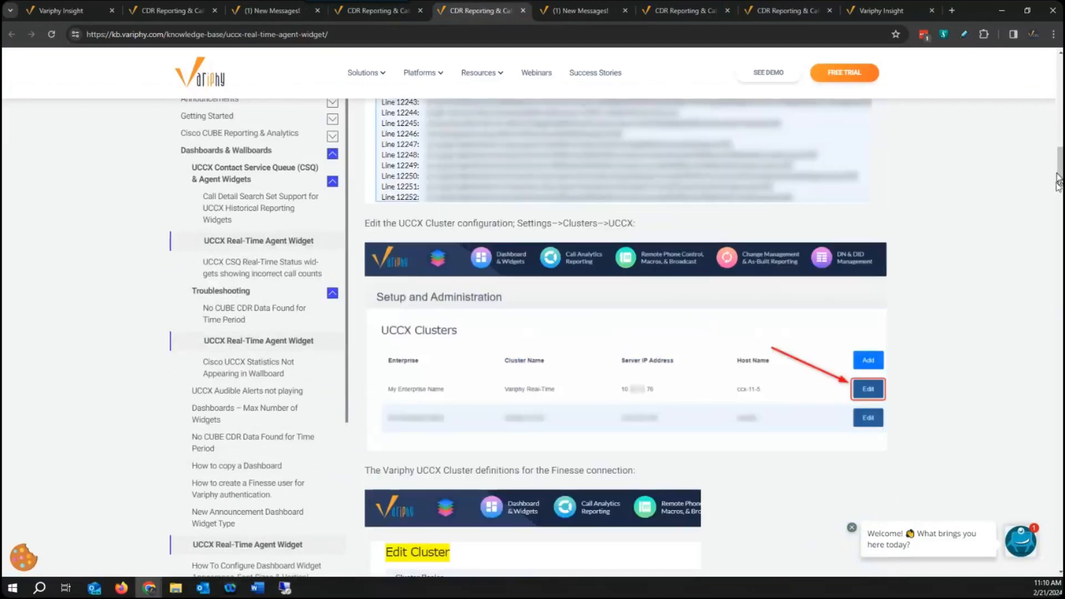
drag(1060, 172, 1031, 500)
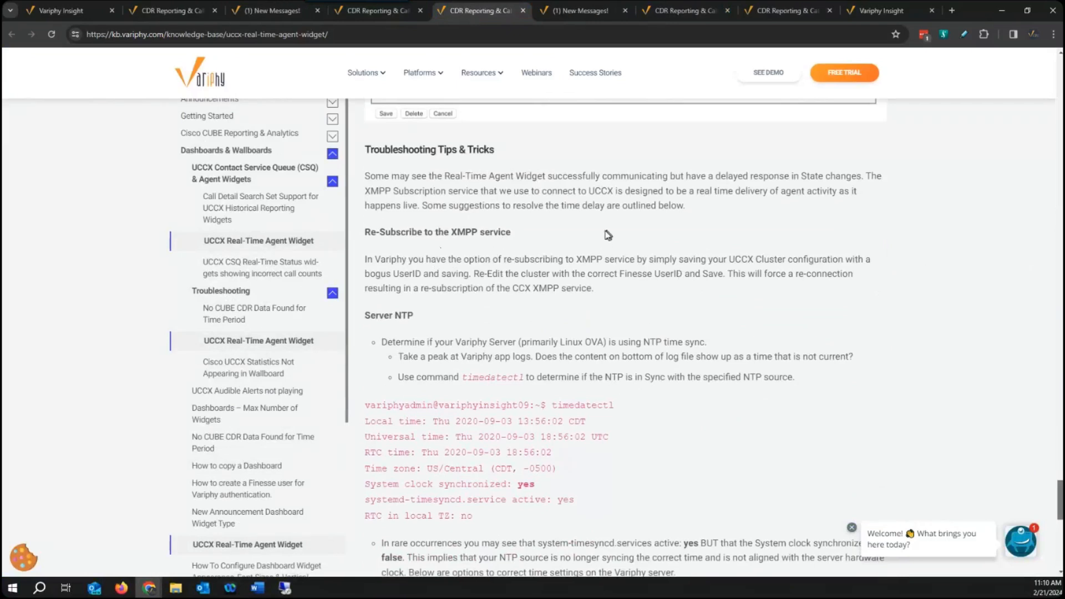
scroll(675, 270, down, 3)
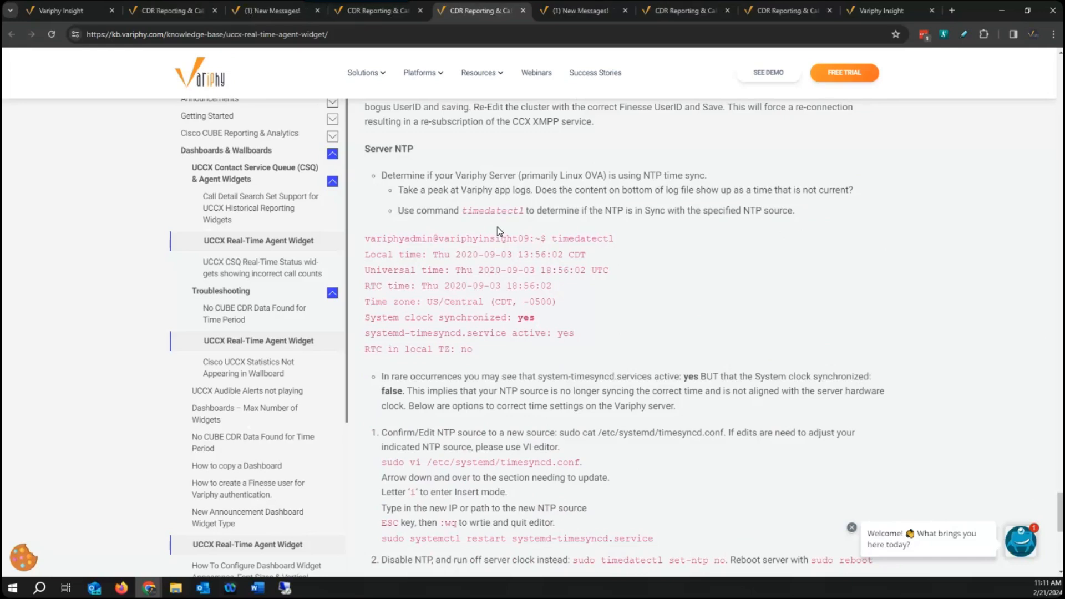
Return to the Real Time UCCX cluster's edit form and try appending 2 to the Finesse user name variphyxmpp.
click(66, 11)
scroll(610, 316, down, 6)
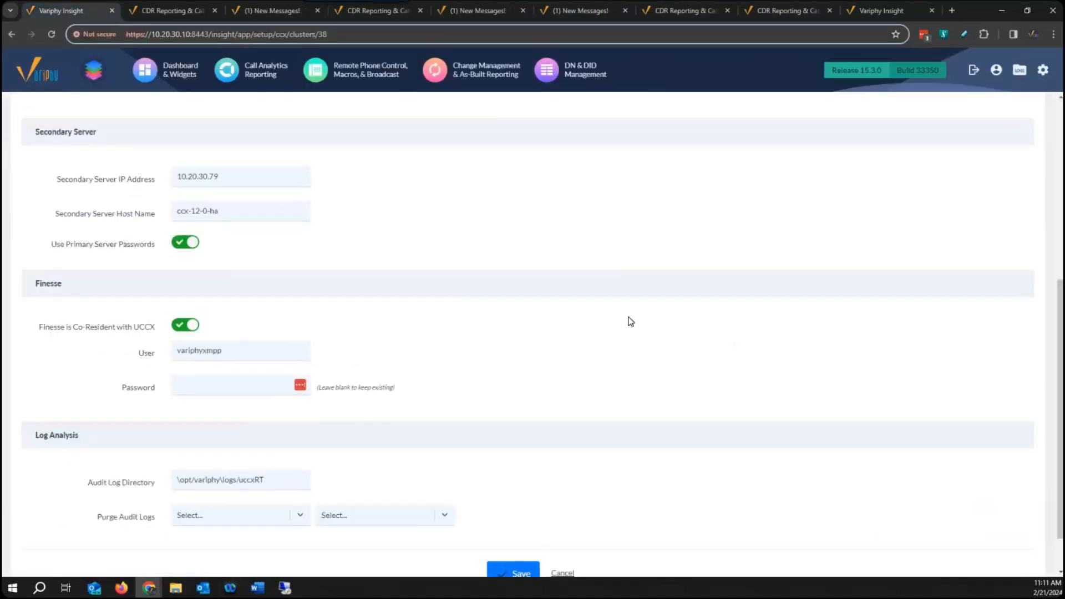
click(248, 351)
scroll(577, 302, up, 6)
scroll(577, 303, down, 7)
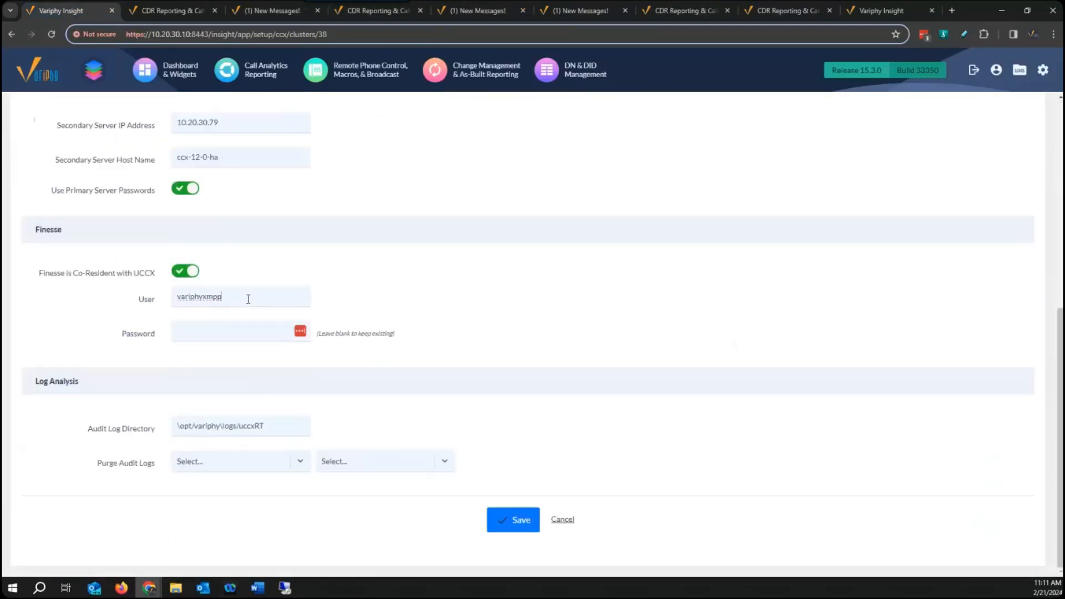
click(228, 298)
text(2)
Switch to the 10.20.30.202 remote desktop and run "show date" in the 10.20.30.77 PuTTY session.
click(286, 588)
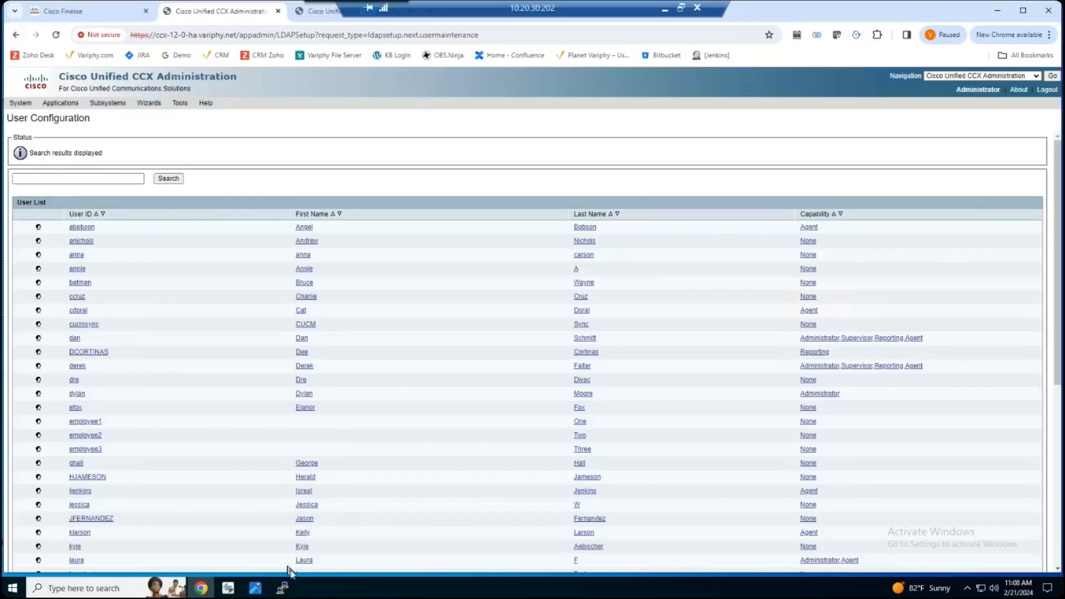
click(283, 588)
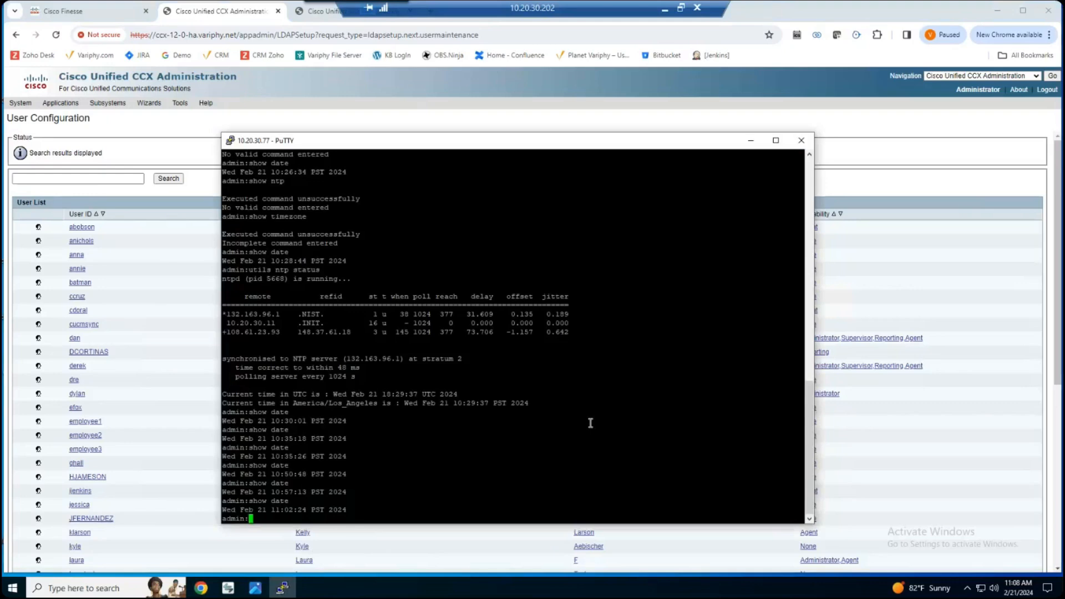
text(show date)
key(Return)
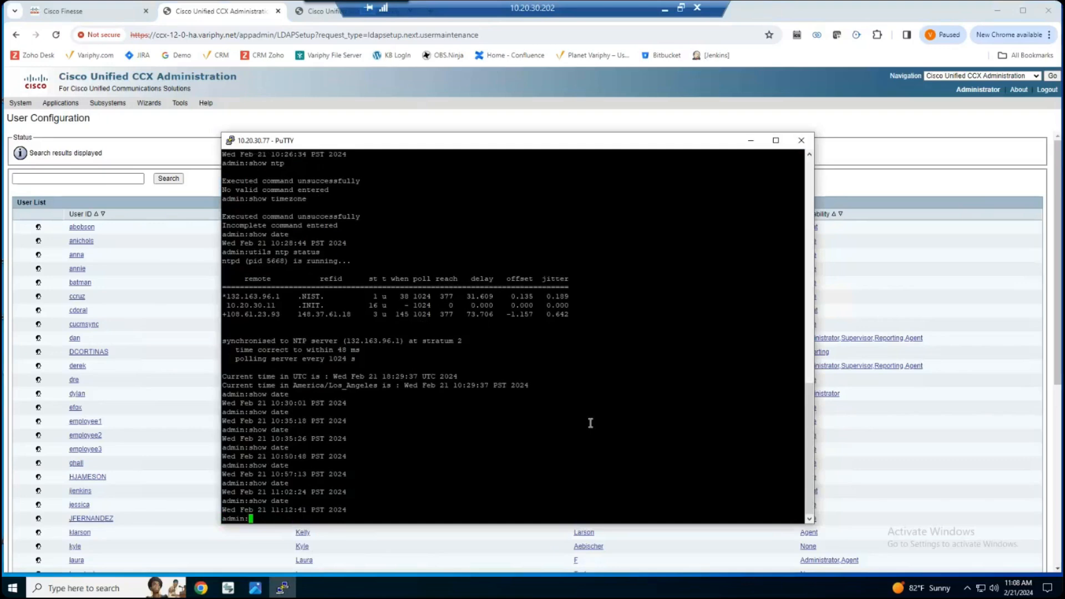
Check the NTP synchronization with "utils ntp status" in the PuTTY session and return to the cluster's edit form in Variphy Insight.
key(Up)
key(Up)
key(Up)
key(Down)
key(Return)
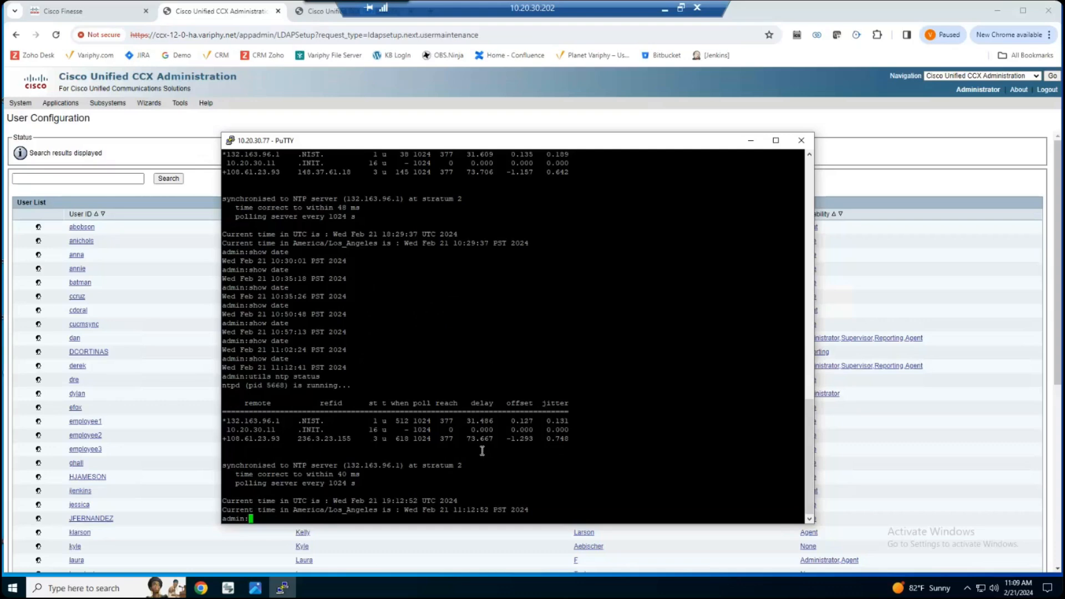
click(666, 10)
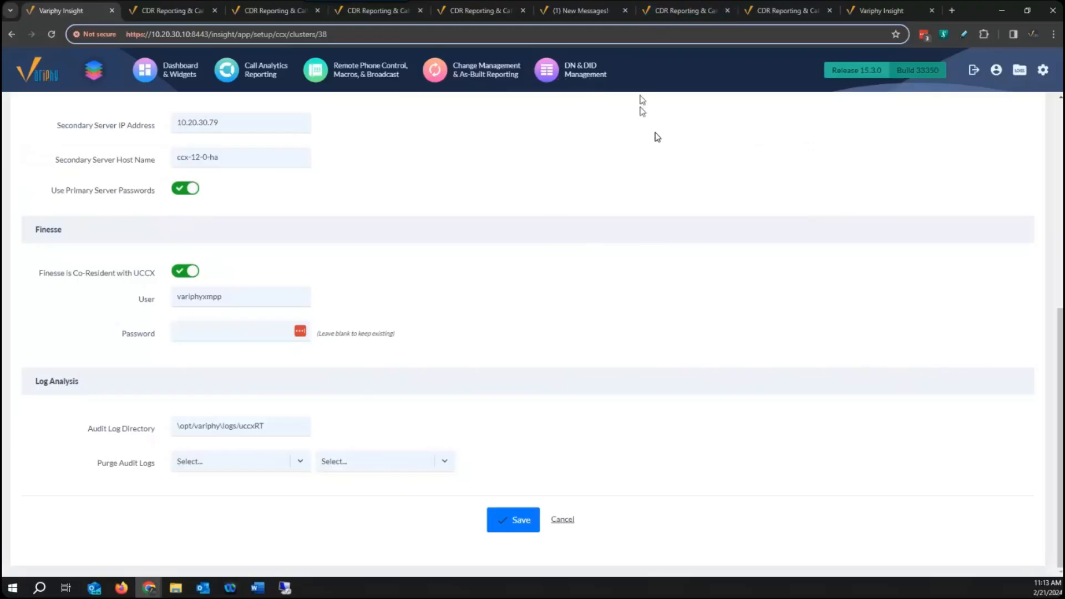
Close the UCCX Real-Time Agent Widget article and read the one on CSQ Real-Time Status widgets showing incorrect call counts.
scroll(774, 229, up, 4)
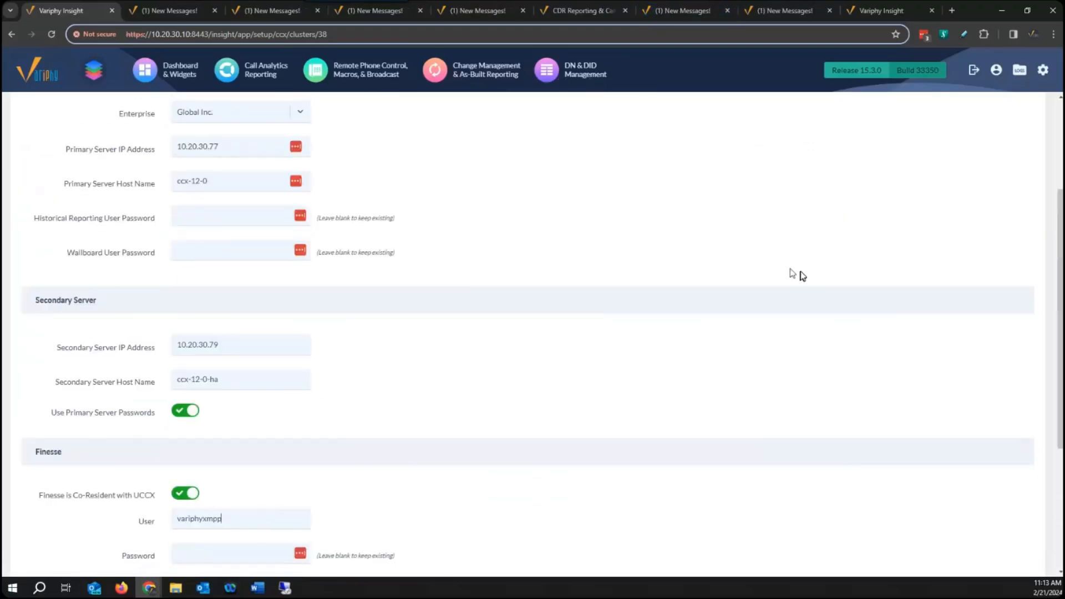
click(375, 11)
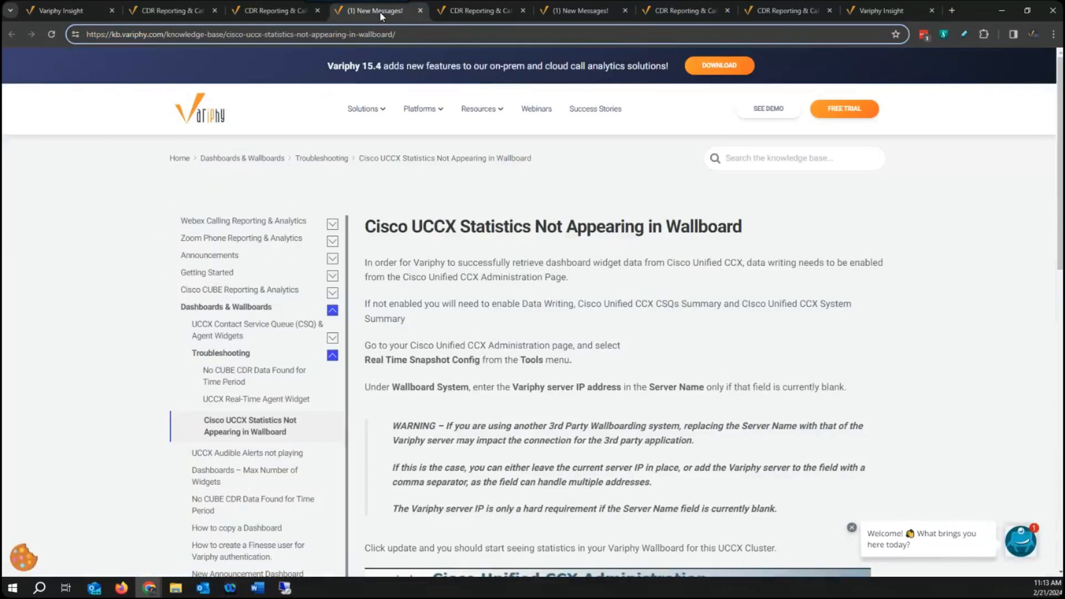
click(495, 13)
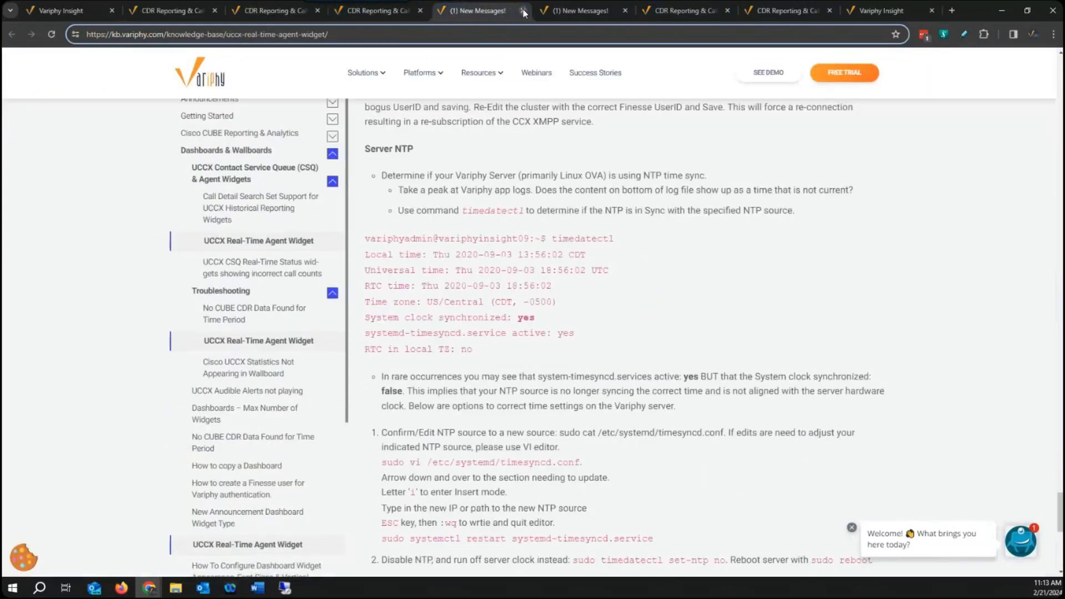
click(523, 12)
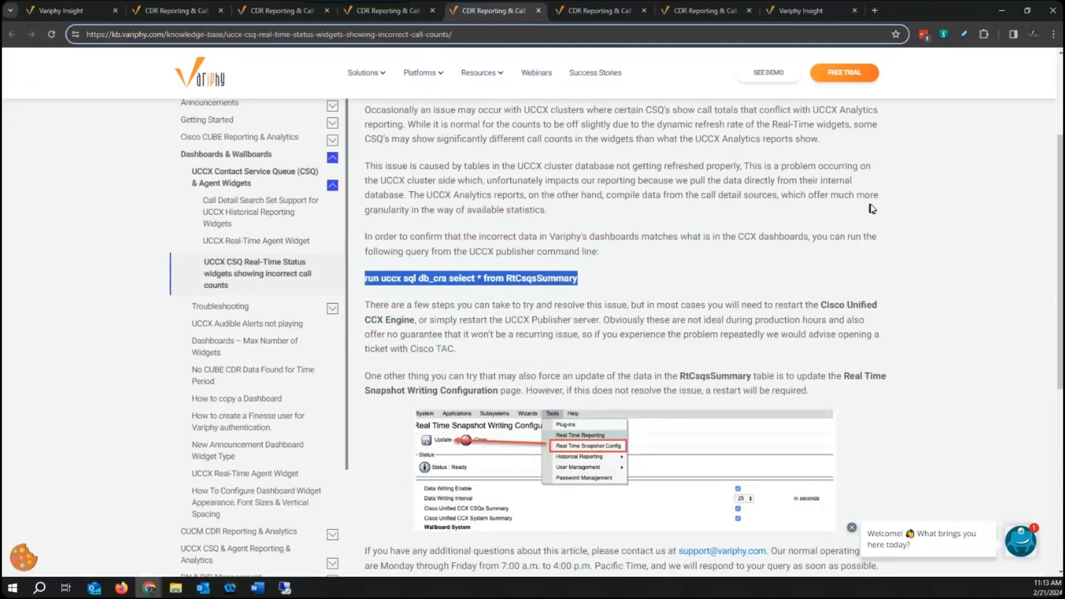
scroll(874, 208, up, 3)
scroll(877, 214, down, 5)
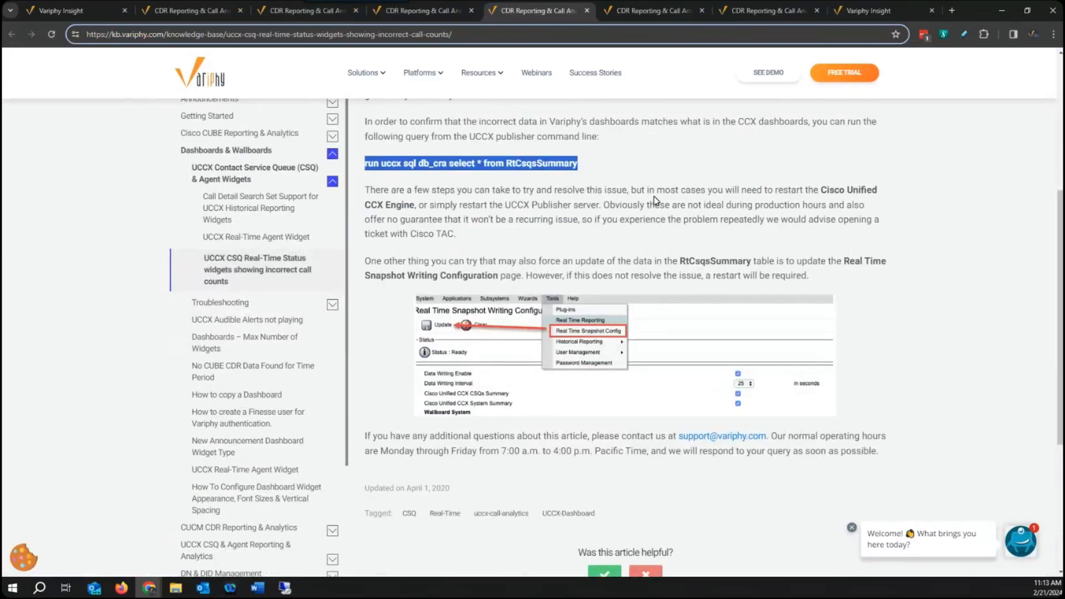
scroll(661, 199, up, 1)
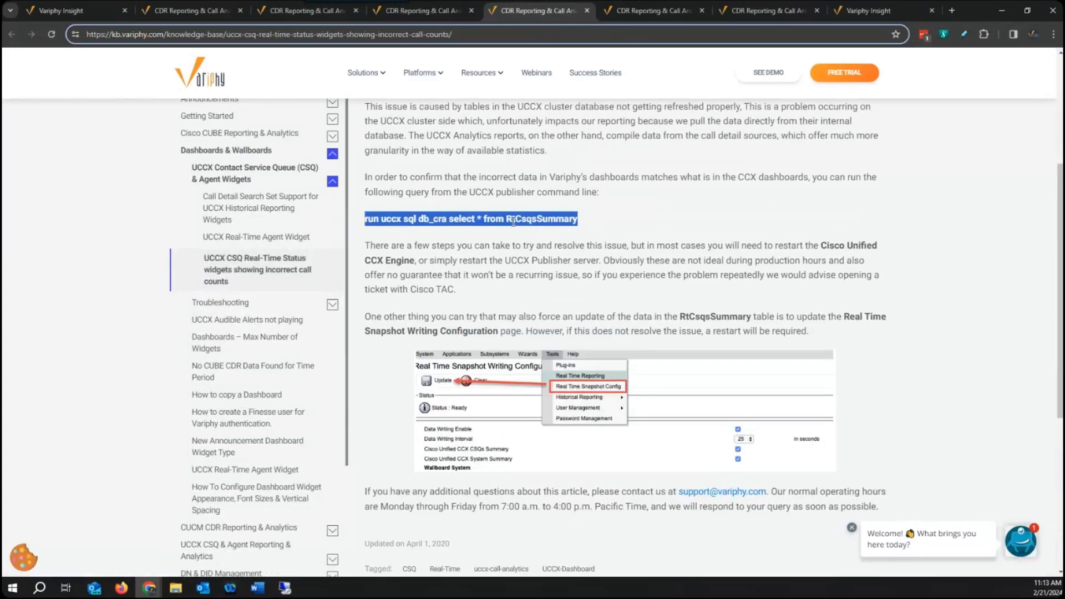
Copy "run uccx sql db_cra select * from RtCsqsSummary" from the article and run it in the remote desktop's 10.20.30.77 PuTTY session.
click(423, 221)
drag(578, 220, 362, 222)
right_click(371, 217)
click(421, 230)
click(284, 588)
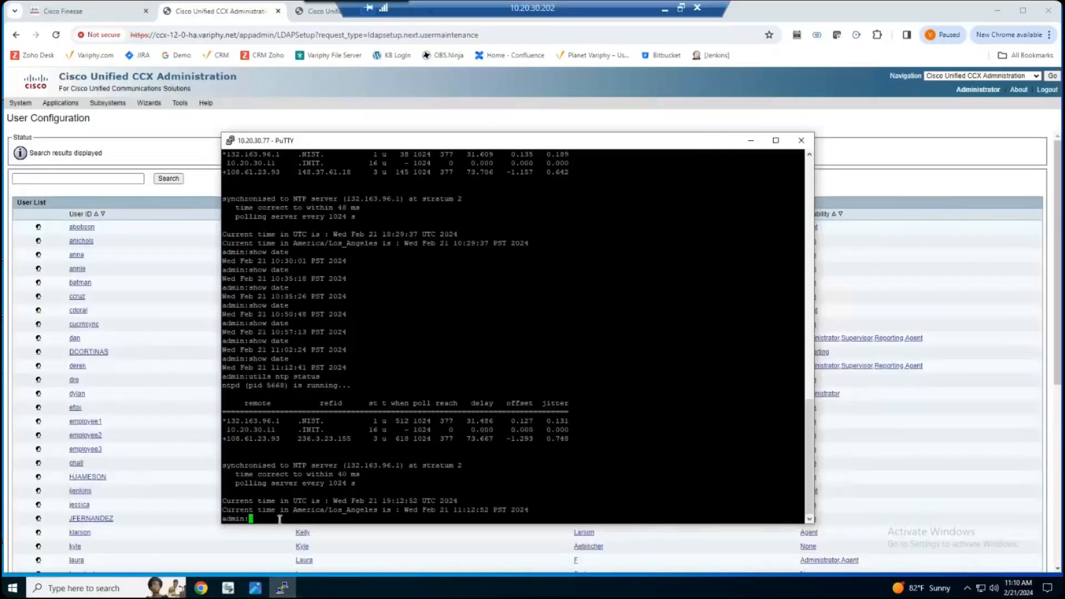
right_click(280, 519)
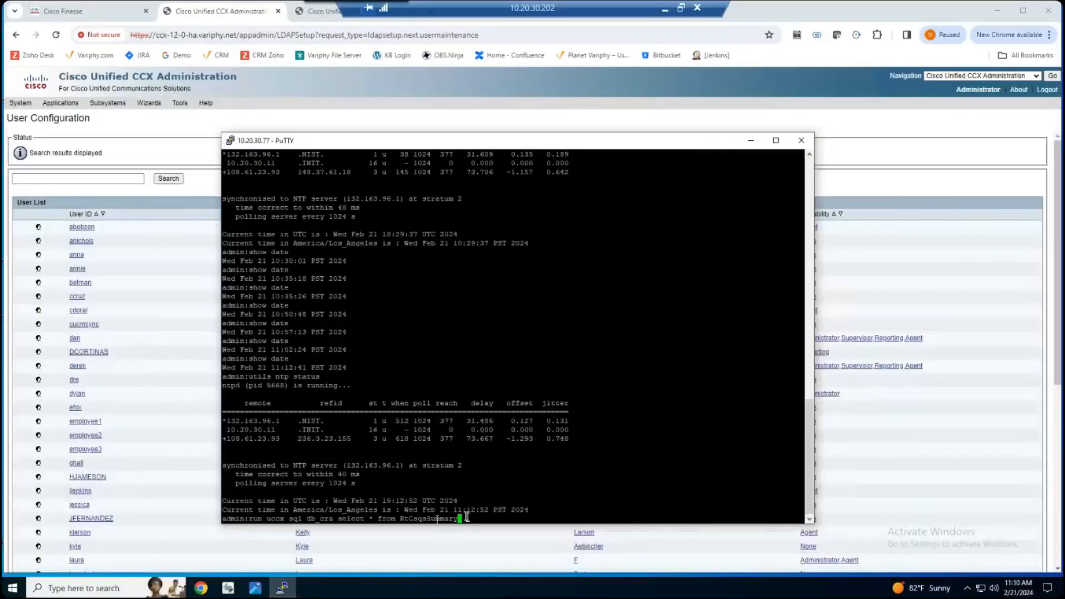
key(Return)
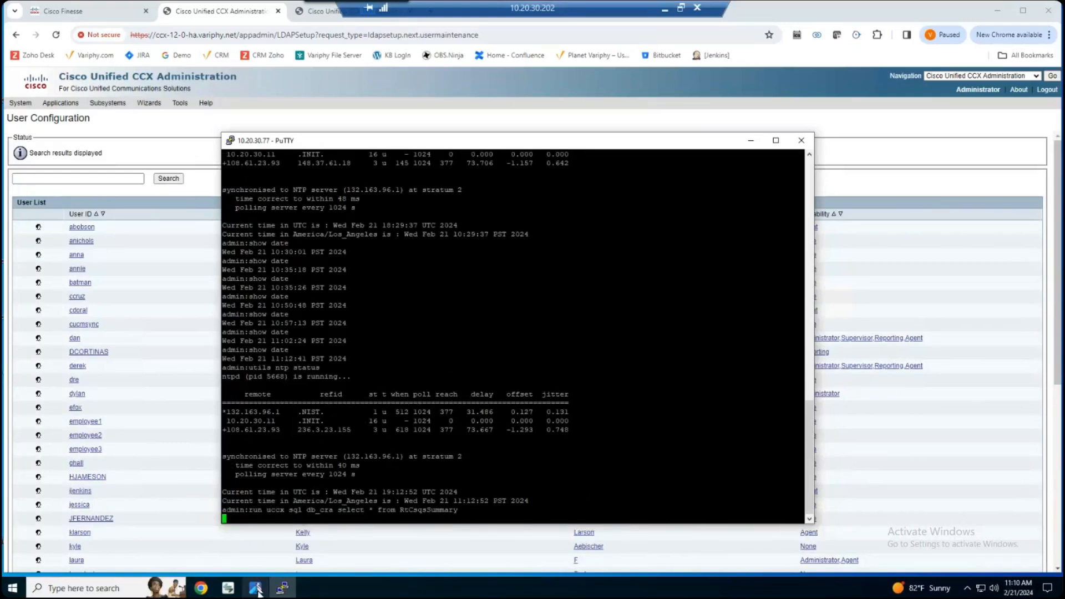
Compare the RtCsqsSummary query output in PuTTY with the RTCSQ.png example, then clear both windows from view.
mouse_move(258, 594)
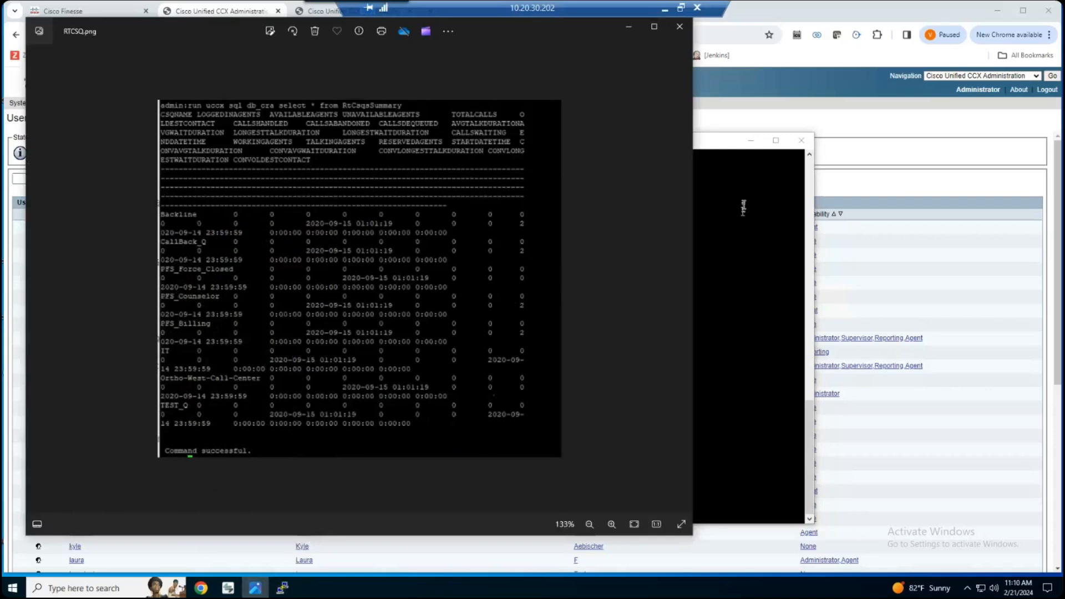
click(743, 207)
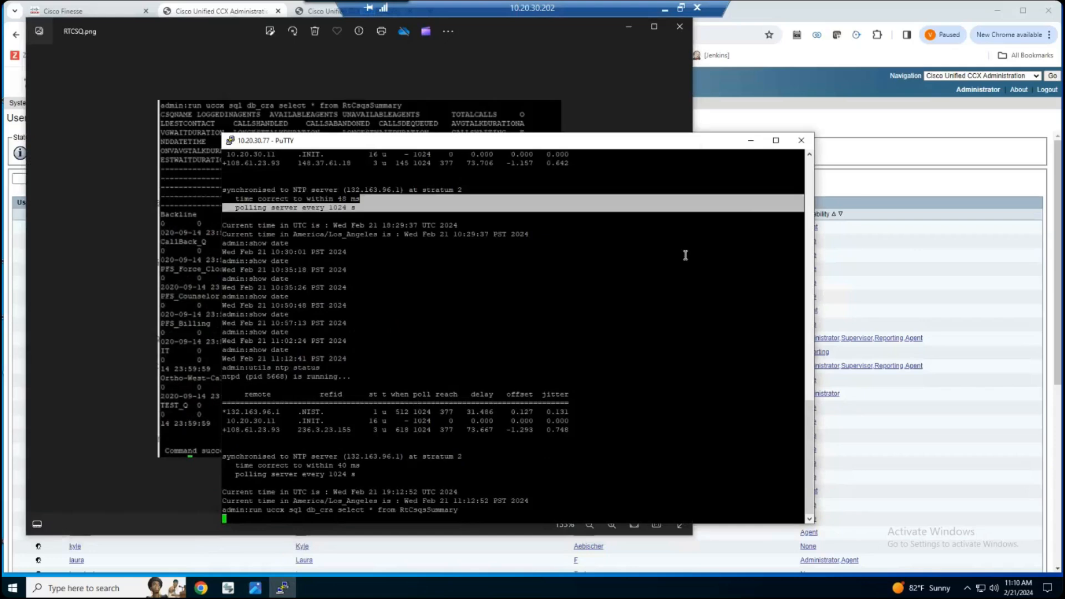
click(320, 116)
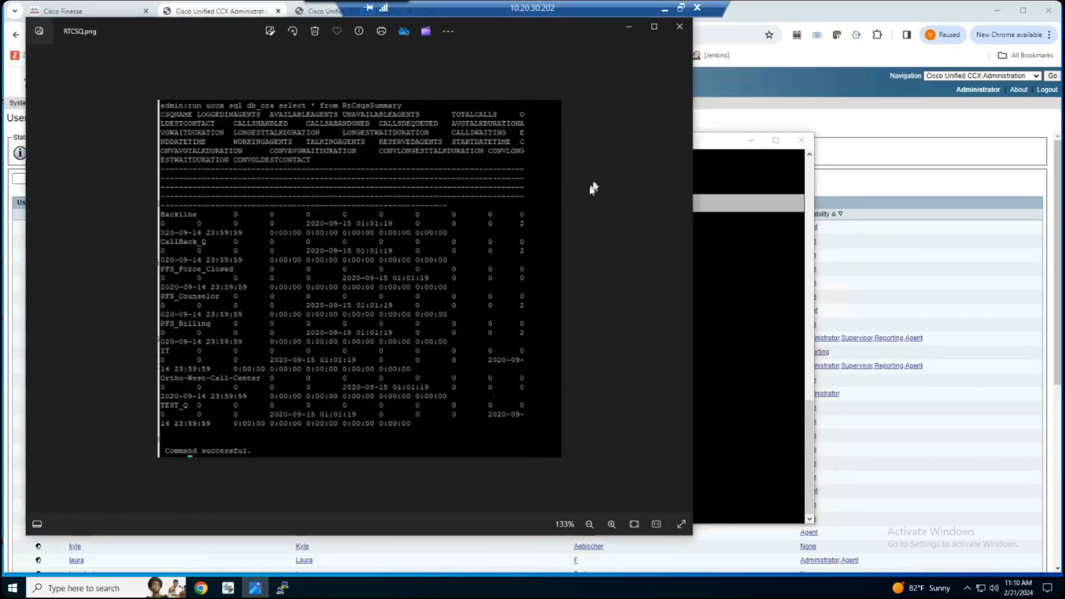
click(722, 273)
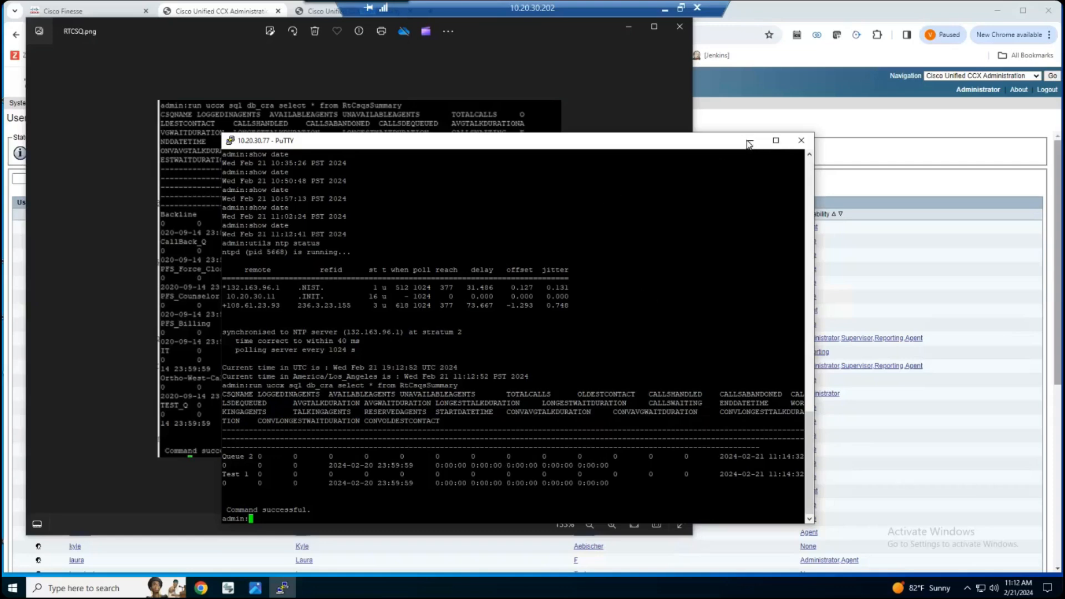
click(790, 109)
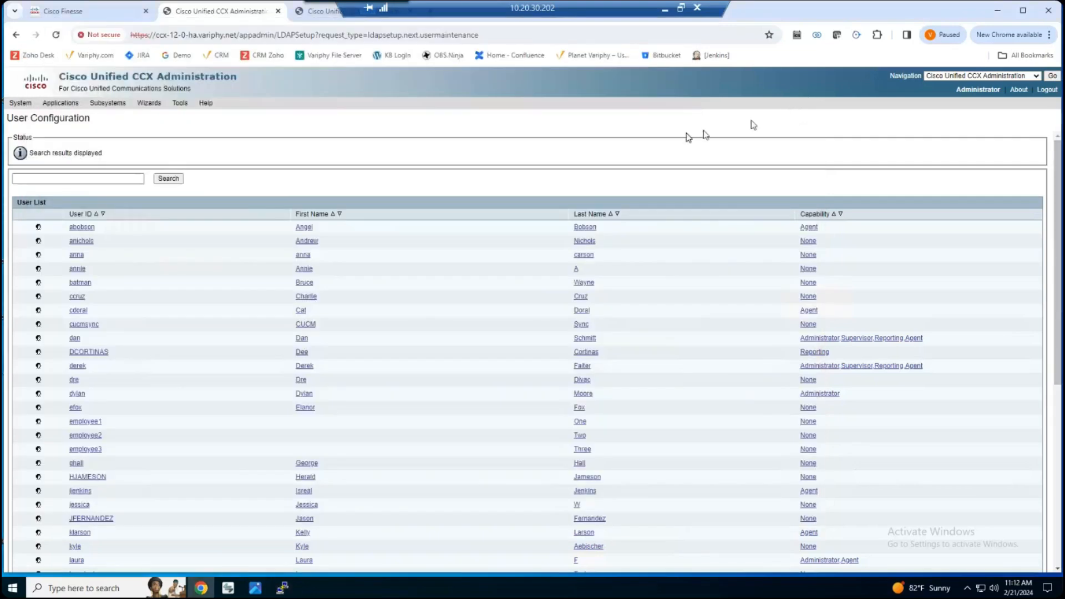
Open the Real Time Snapshot Writing Configuration for Wallboard in Cisco Unified CCX Administration and review the wallboard Server Name.
mouse_move(149, 108)
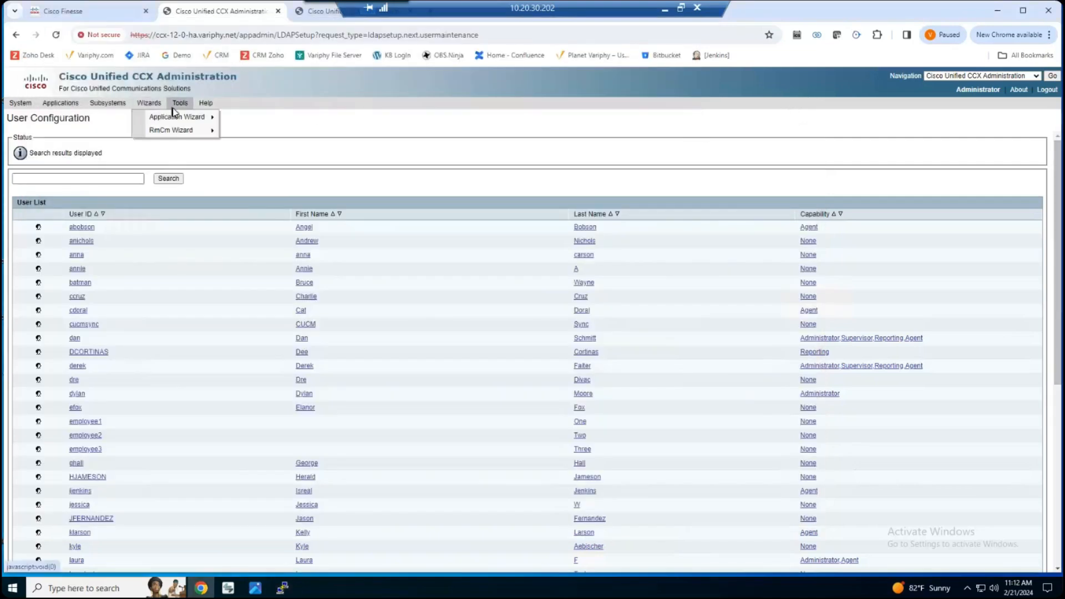
mouse_move(183, 105)
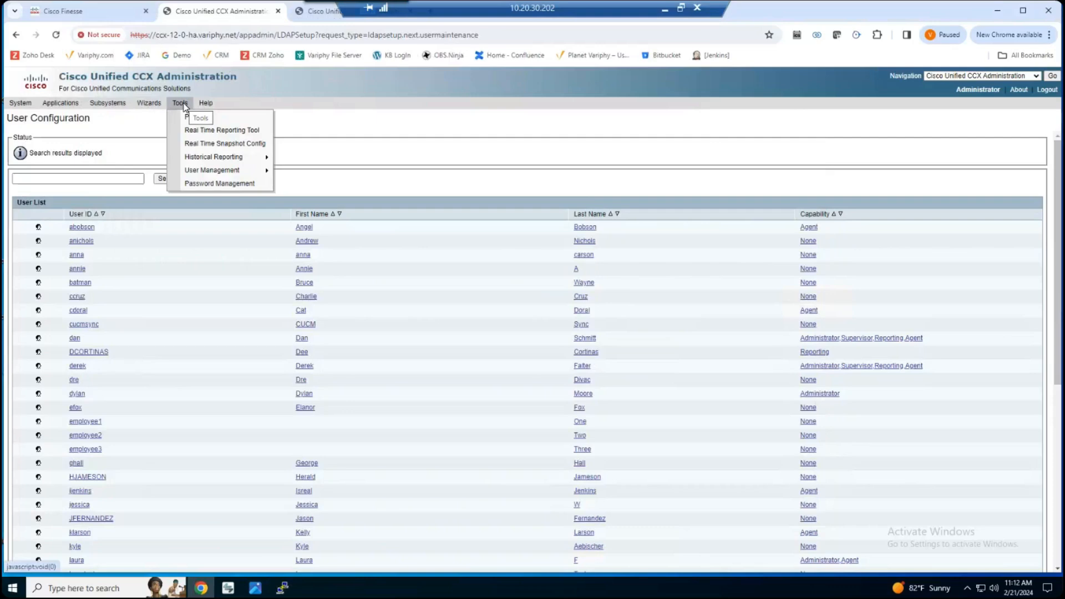
click(261, 145)
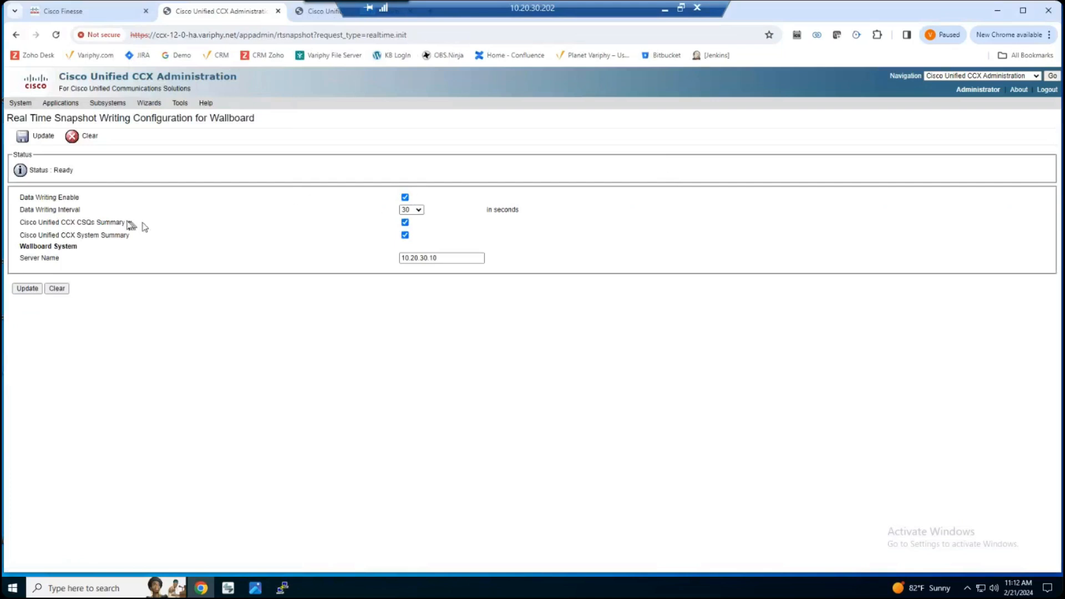
click(179, 105)
click(448, 257)
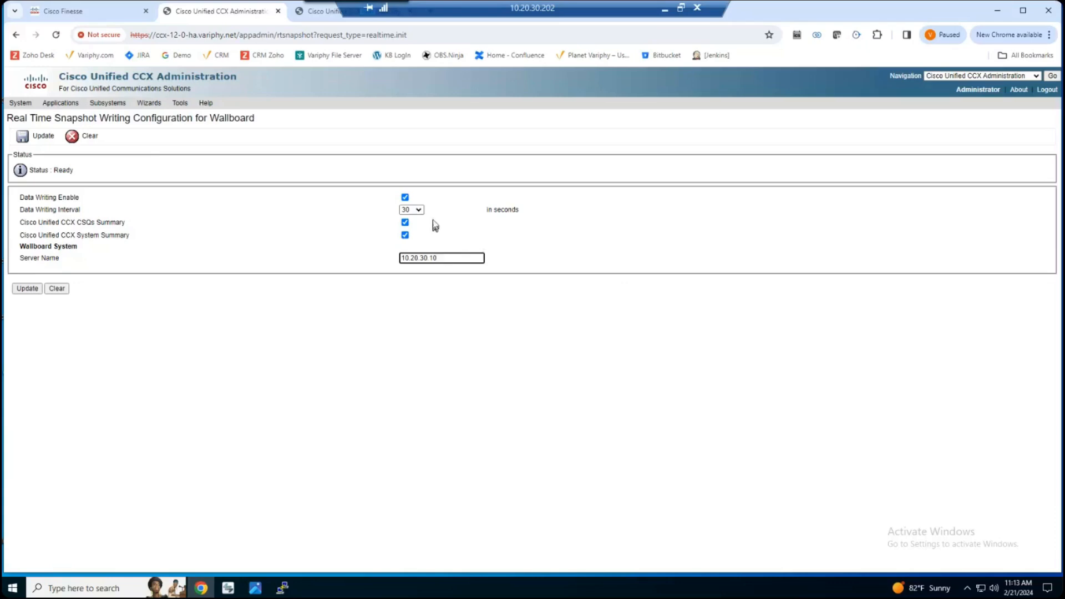
Set the snapshot Data Writing Interval to 5 seconds and update the configuration.
click(419, 211)
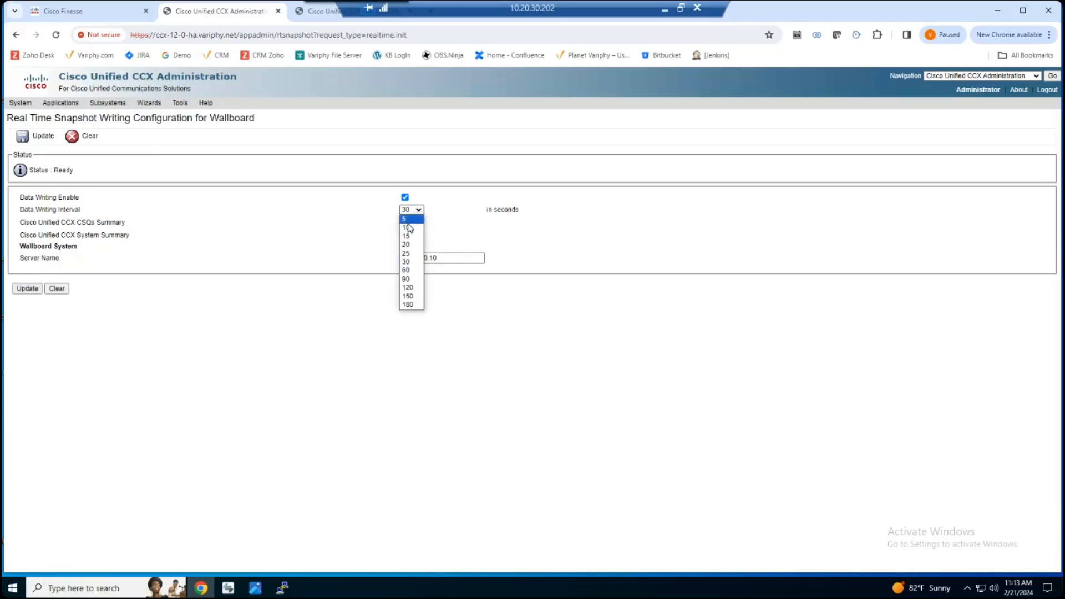
click(411, 220)
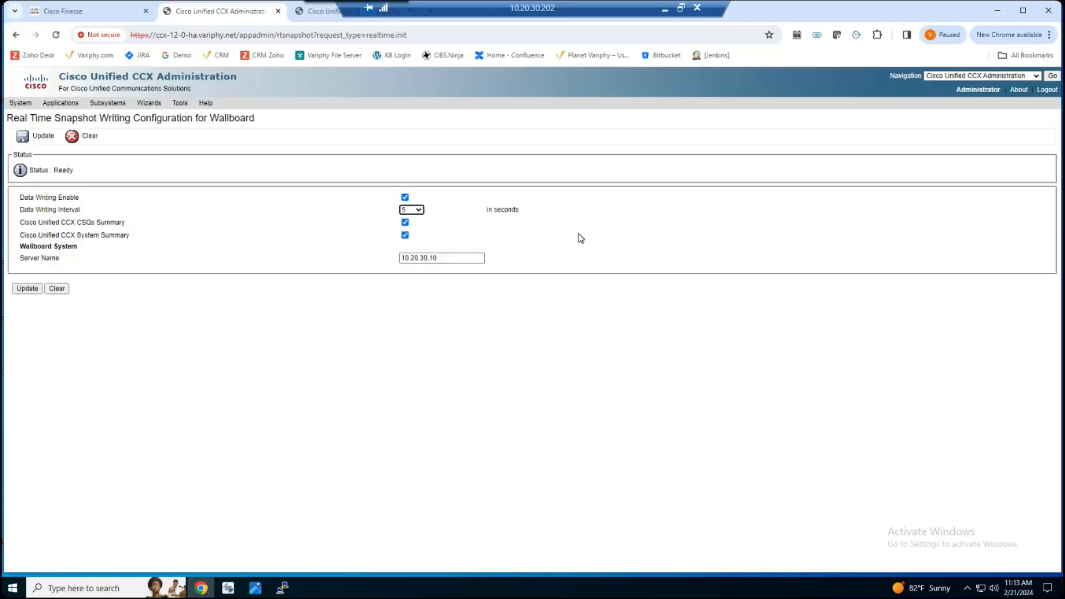
click(31, 292)
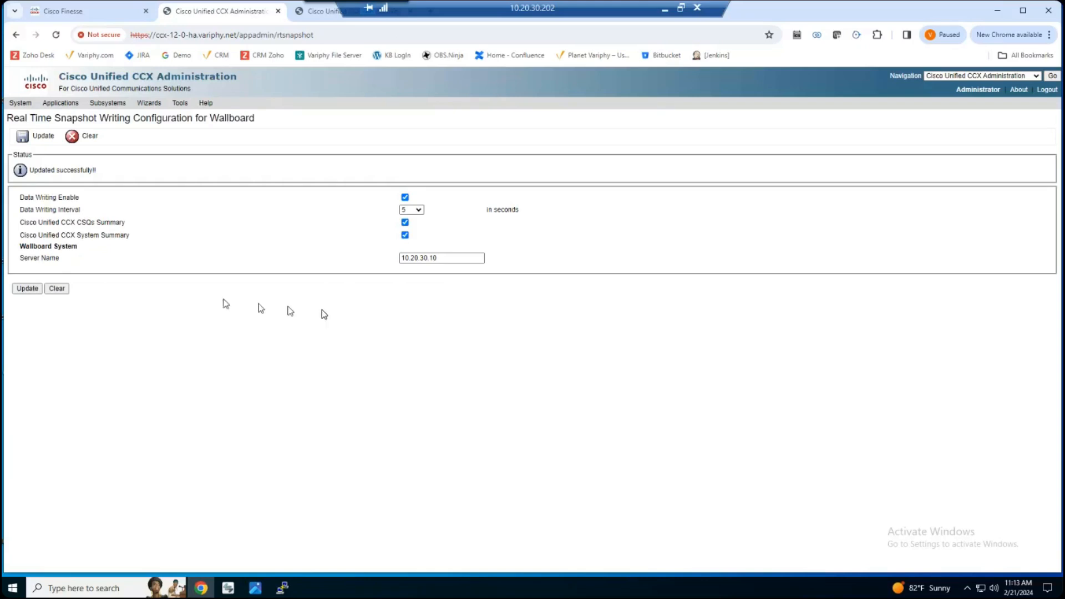
click(27, 289)
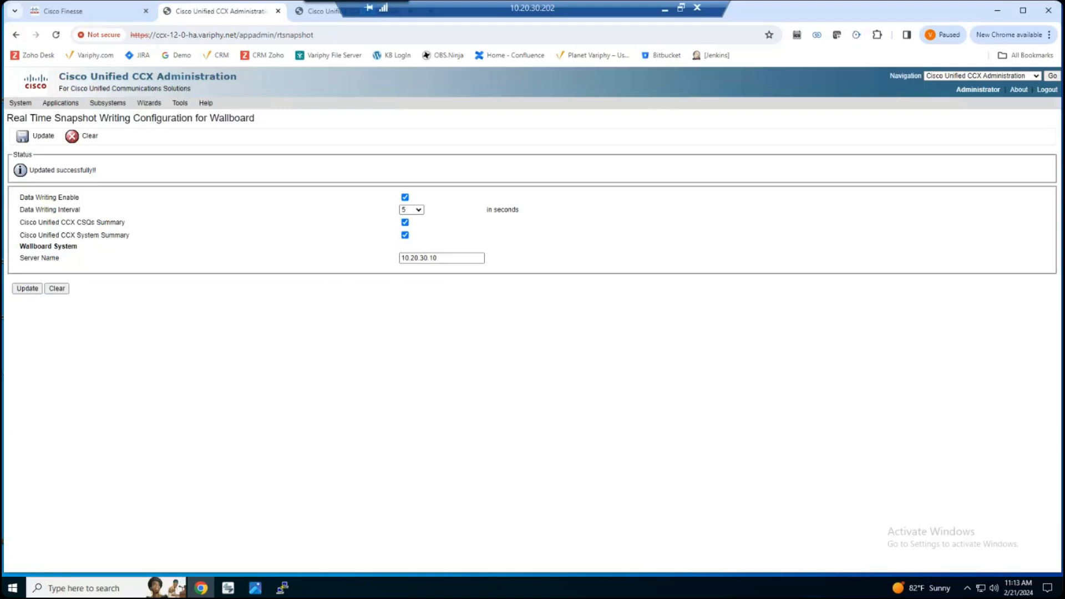
Return from the remote desktop to Variphy Insight and cancel editing the Real Time UCCX cluster.
click(667, 12)
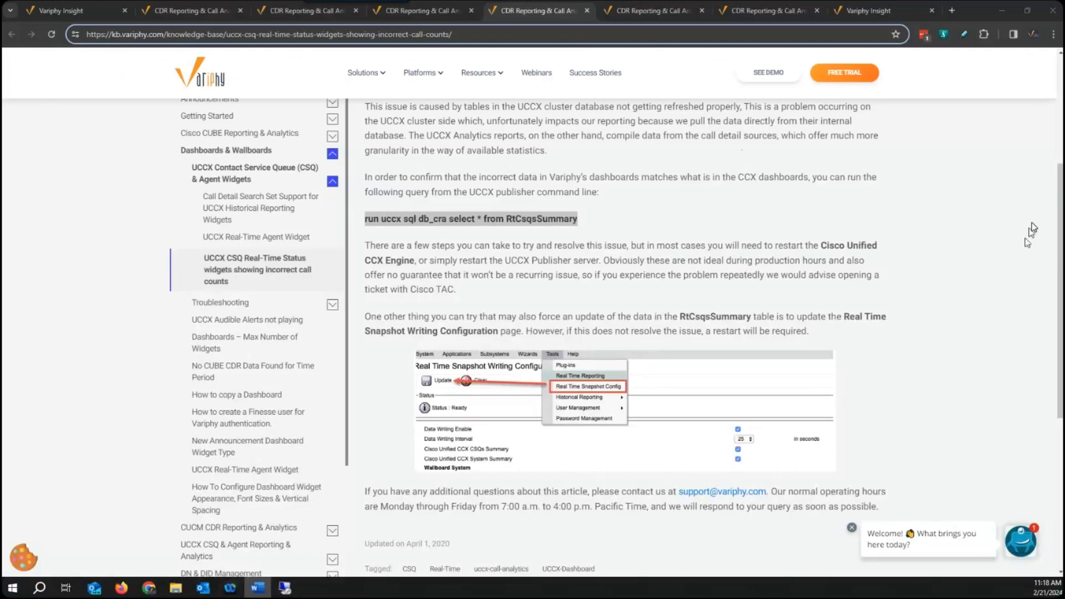
drag(1060, 184, 1060, 33)
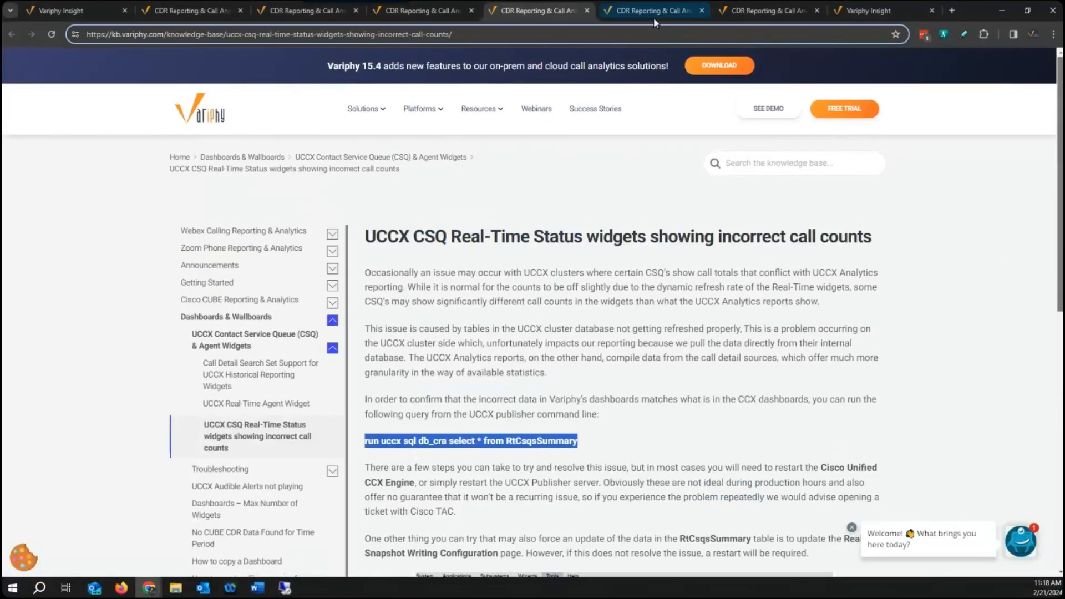
click(87, 14)
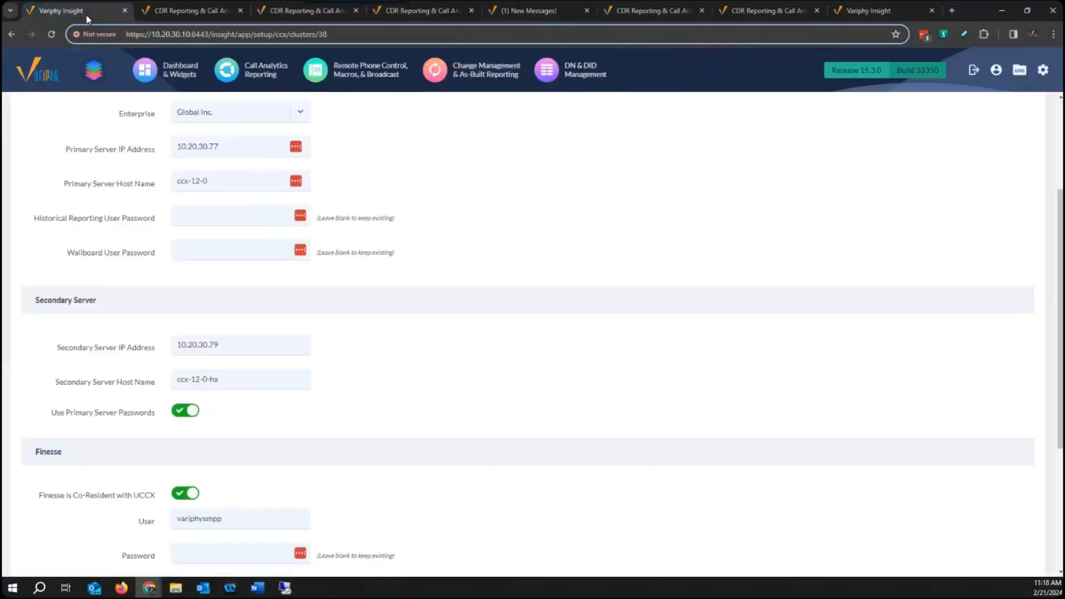
scroll(830, 333, up, 3)
scroll(974, 307, down, 8)
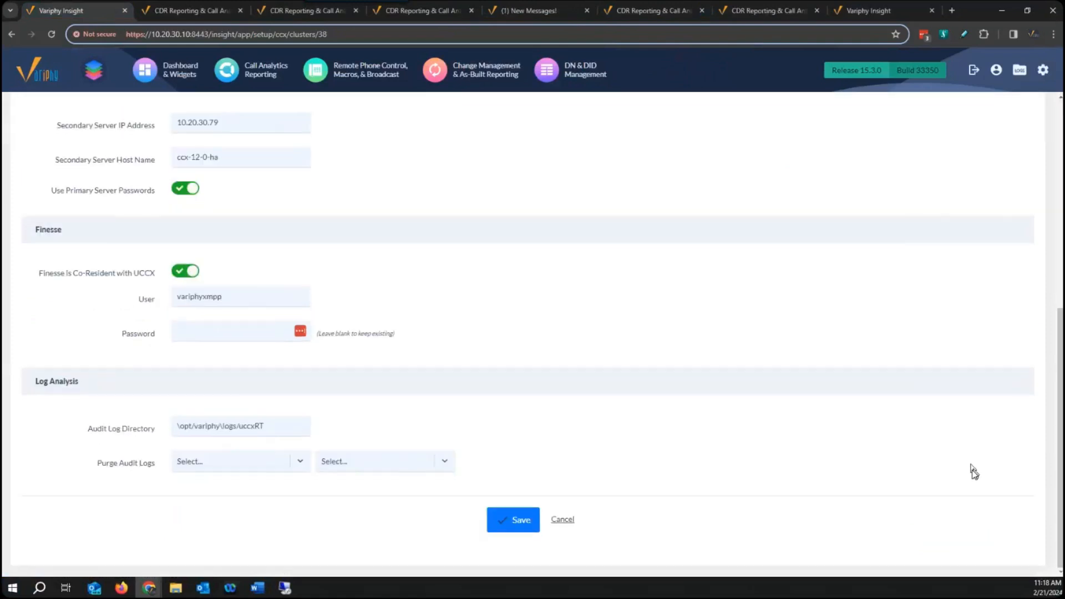
click(563, 520)
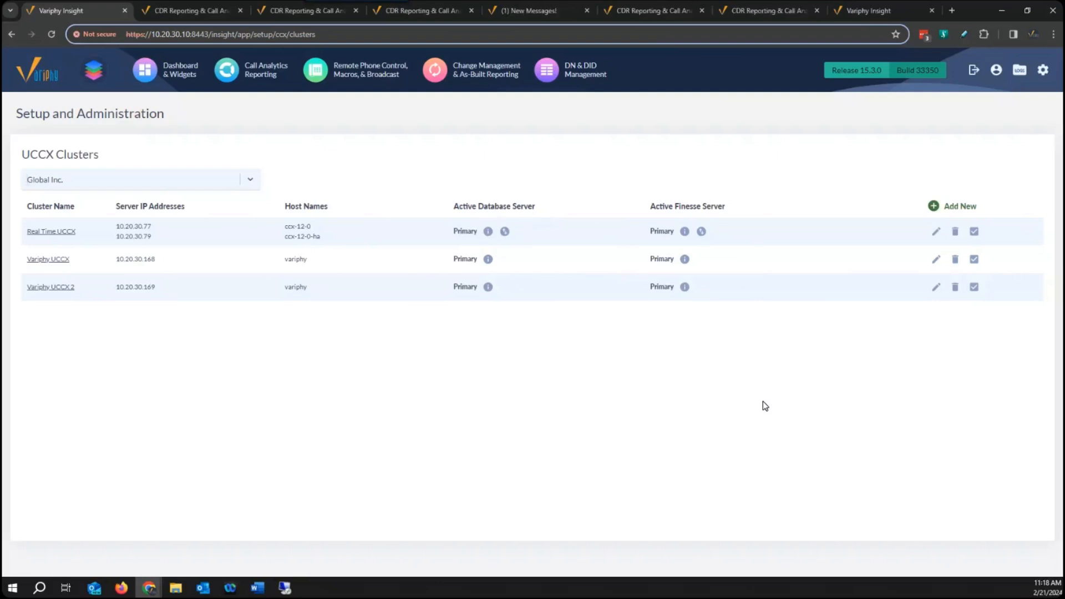
Switch to the 10.20.30.202 remote desktop and open Control Center - Network Services in Cisco Unified CCX Serviceability.
click(285, 588)
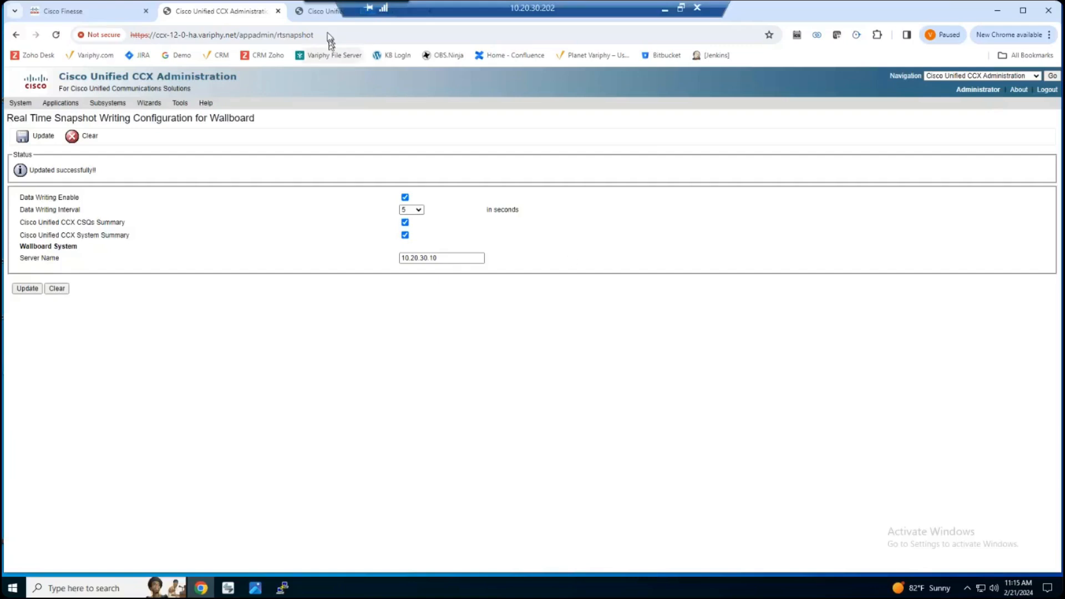
click(317, 11)
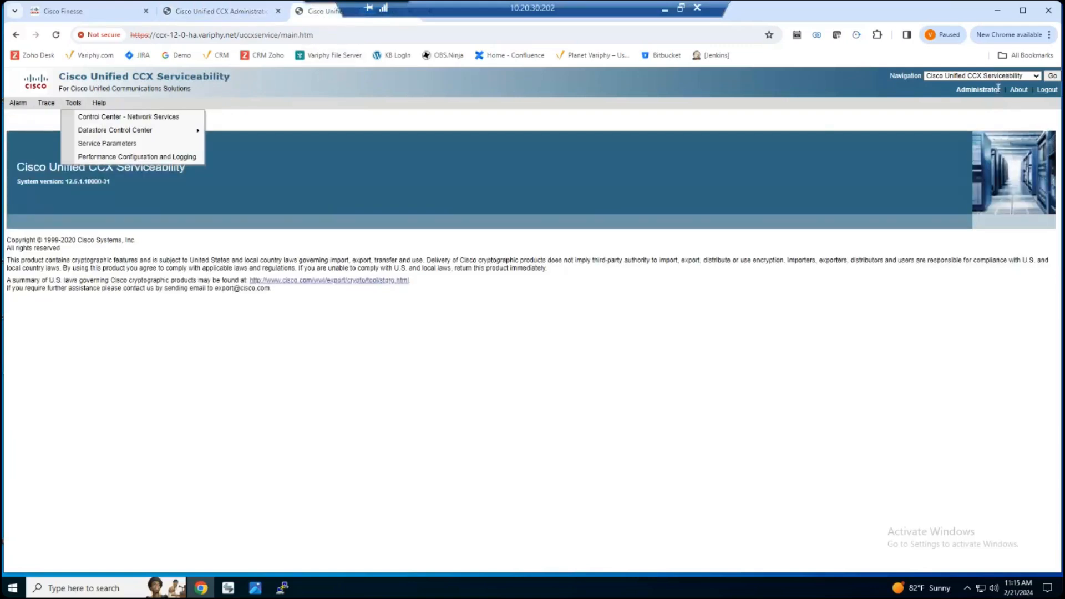
click(1035, 77)
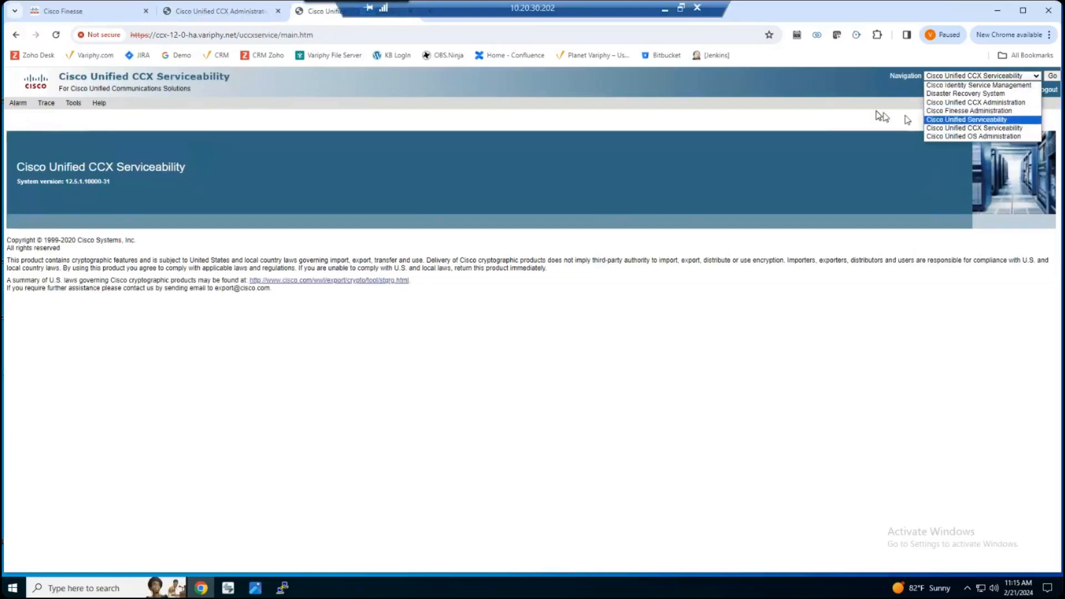
click(832, 120)
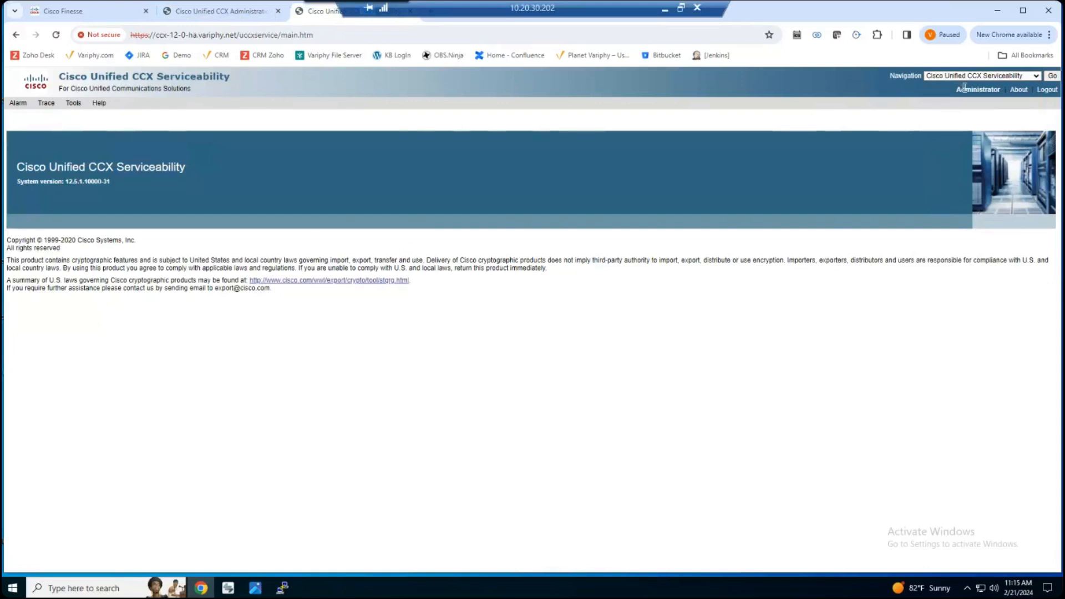
mouse_move(73, 104)
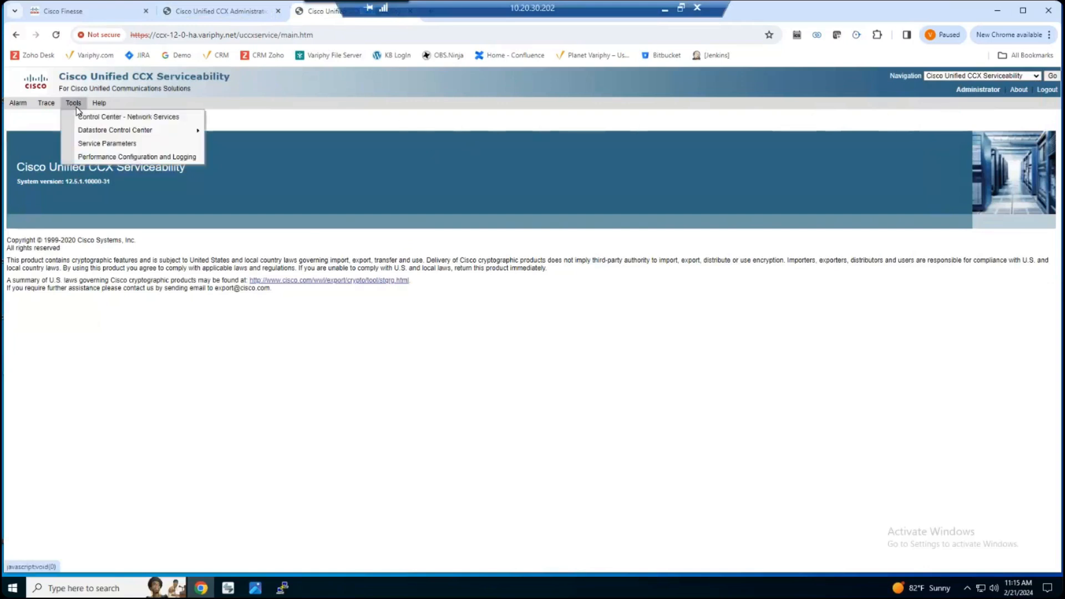
click(105, 116)
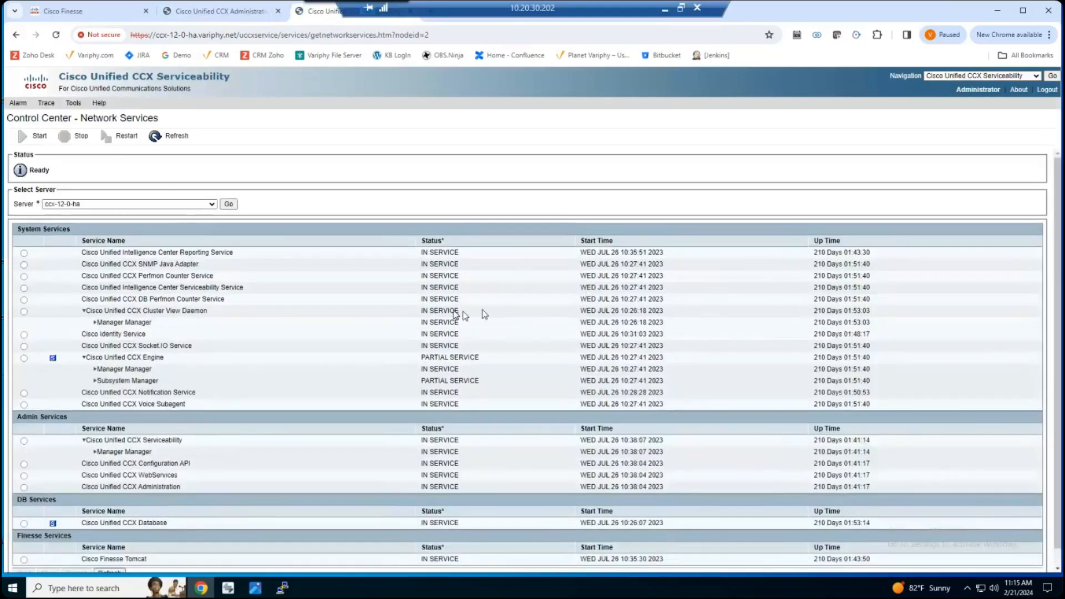
Load the network services of server CCX-12-0 to check their status.
click(201, 208)
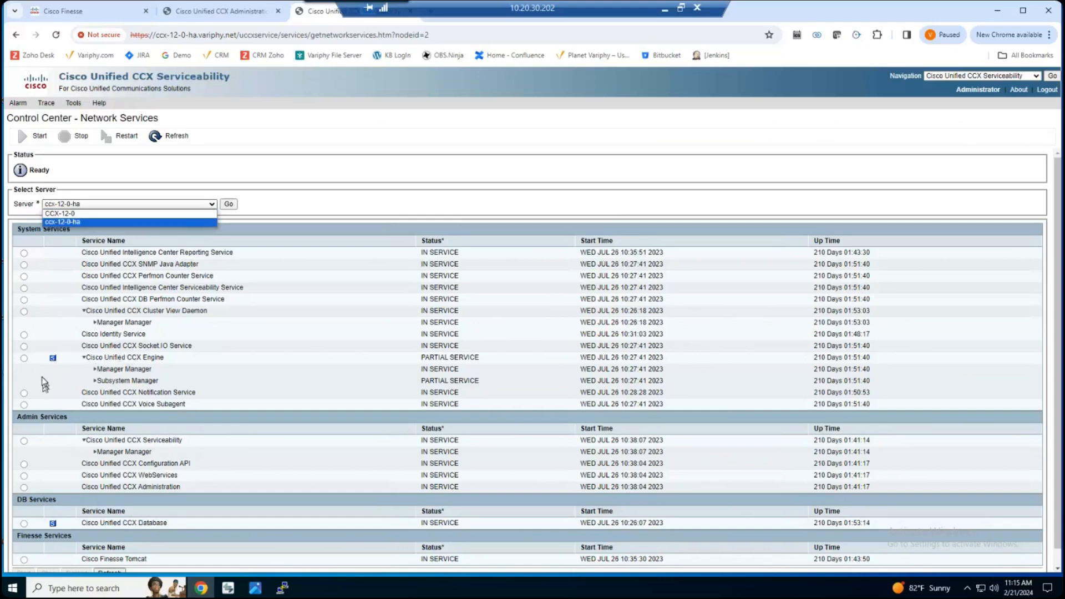
click(159, 214)
click(228, 204)
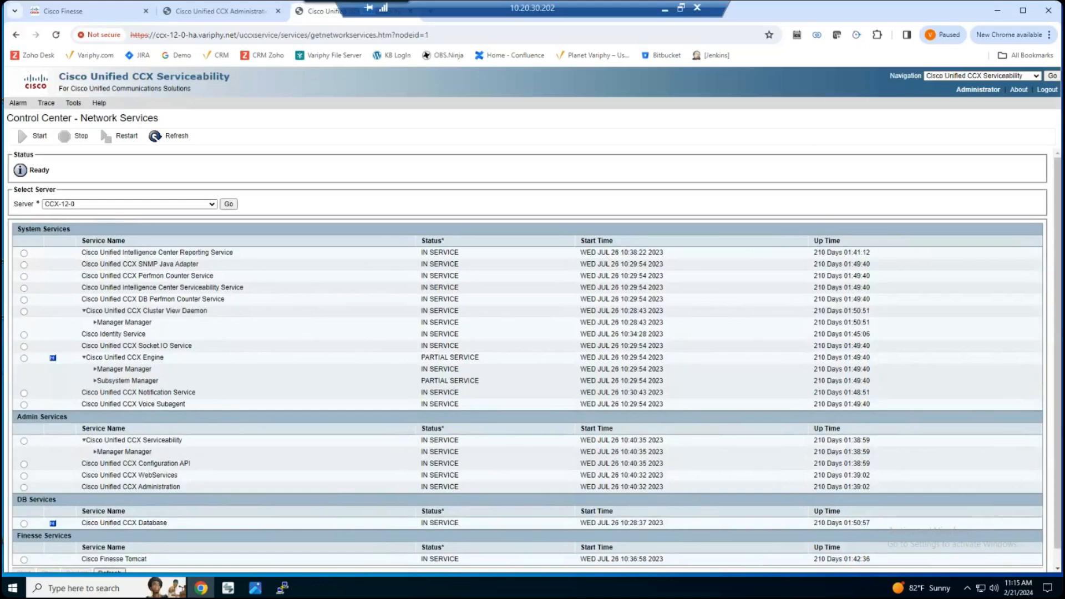
Leave the remote desktop, review the knowledge base article on configuring UCCX High Availability (HA), and close the article.
click(665, 10)
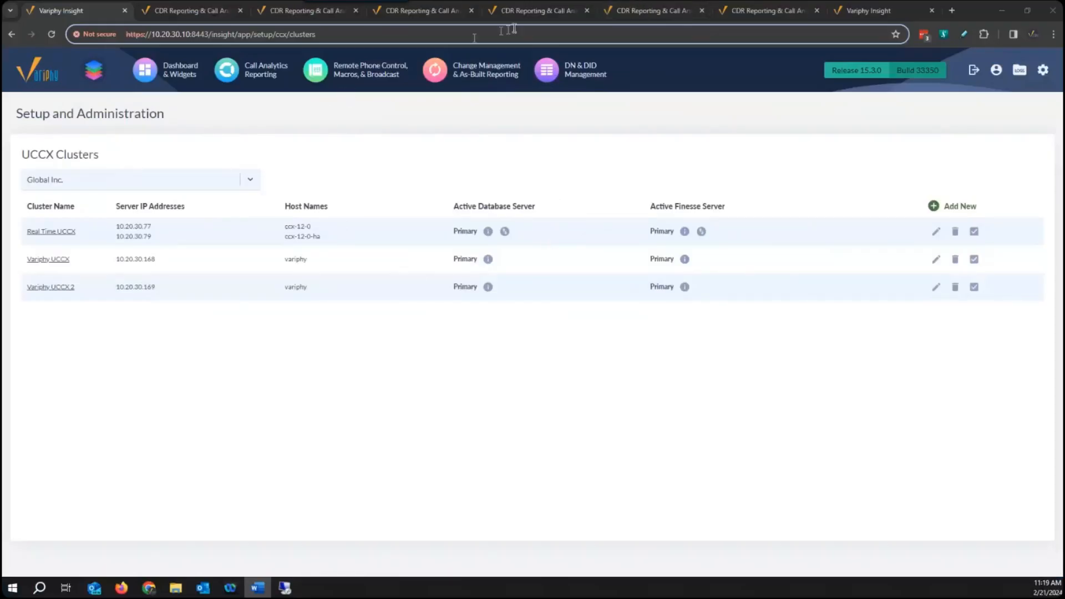
click(544, 15)
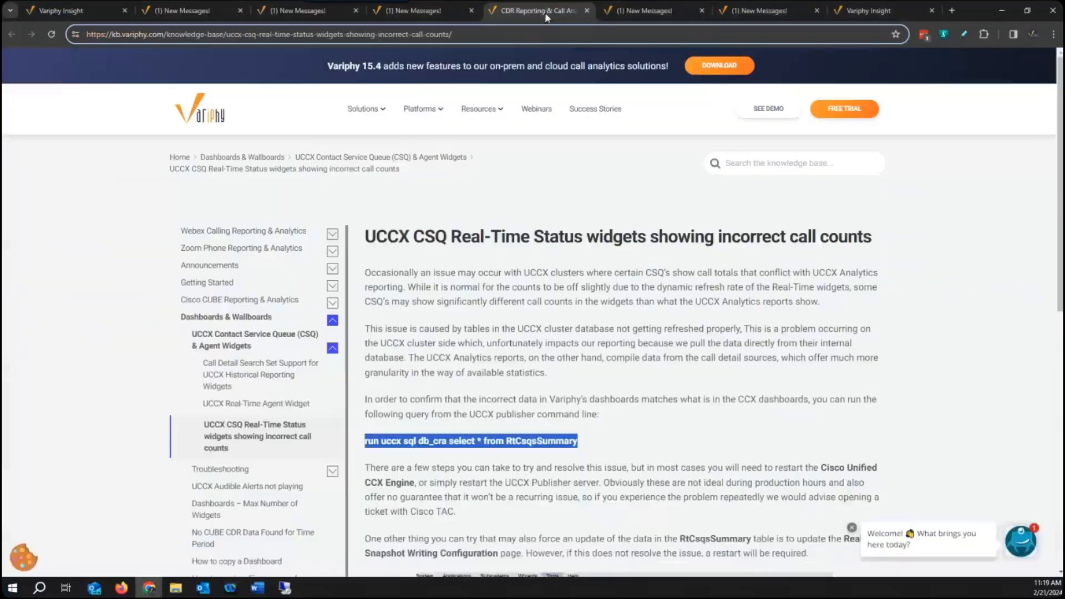
click(647, 11)
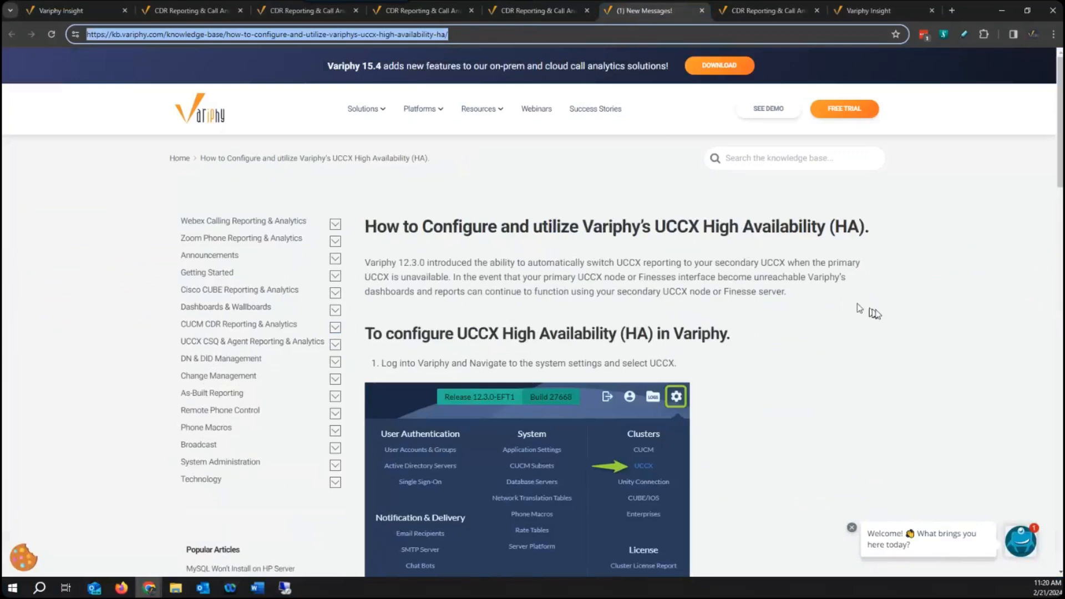
scroll(897, 321, down, 5)
scroll(903, 328, down, 15)
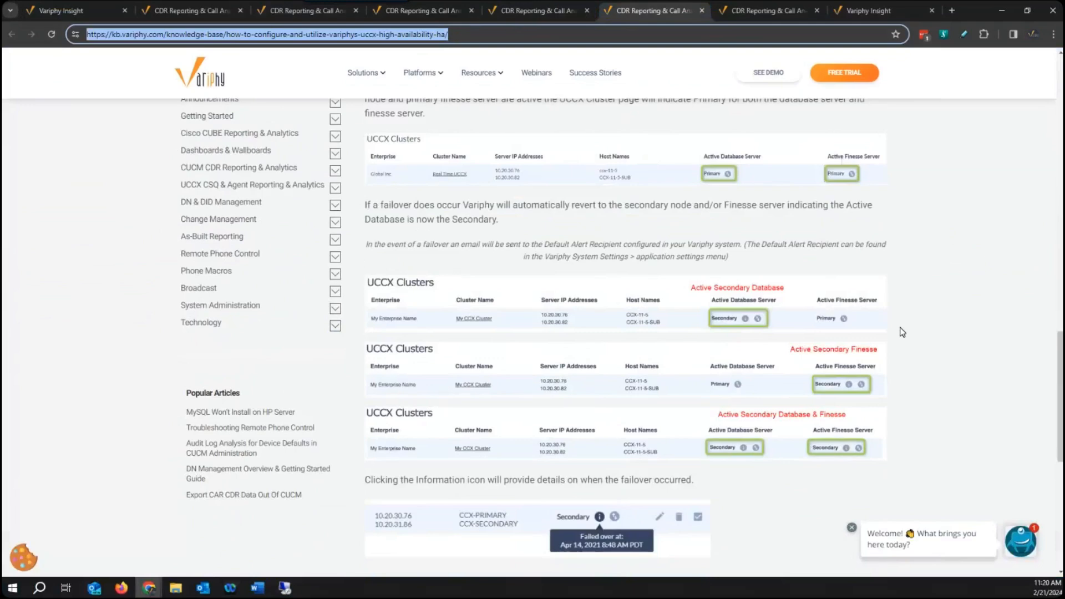
scroll(903, 333, down, 7)
scroll(902, 333, up, 7)
scroll(903, 332, up, 20)
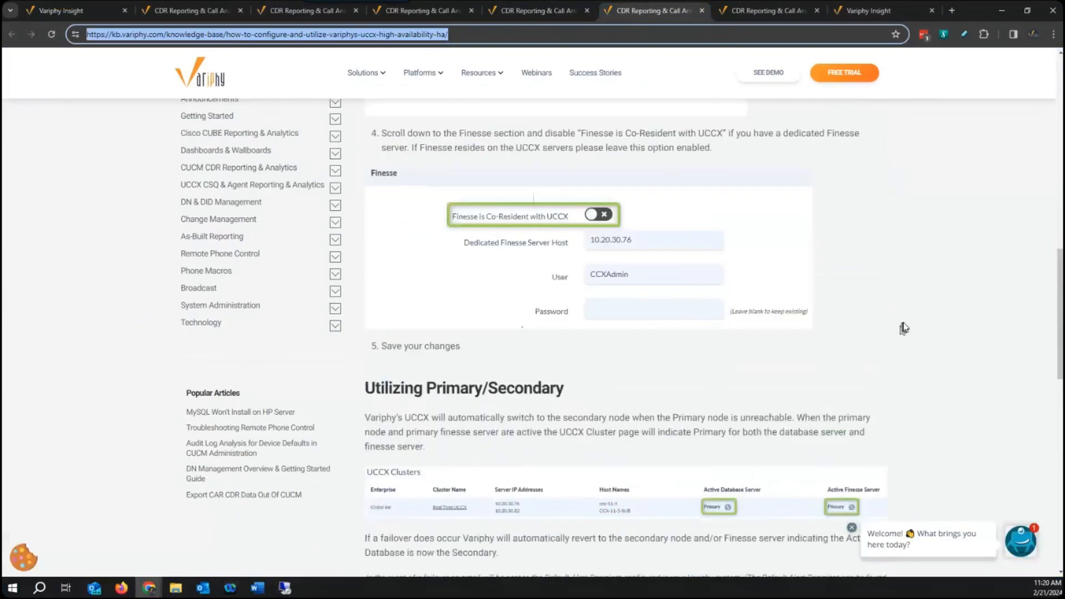
click(703, 11)
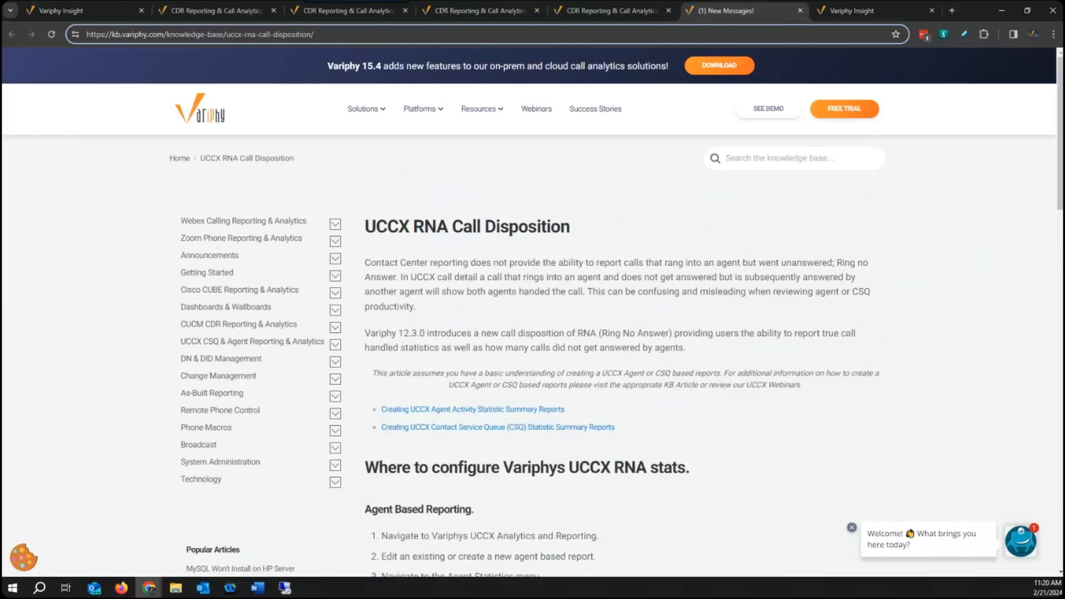
Return to the unfinished CSQ report in Variphy Insight and show its Call Details options.
key(alt+Tab)
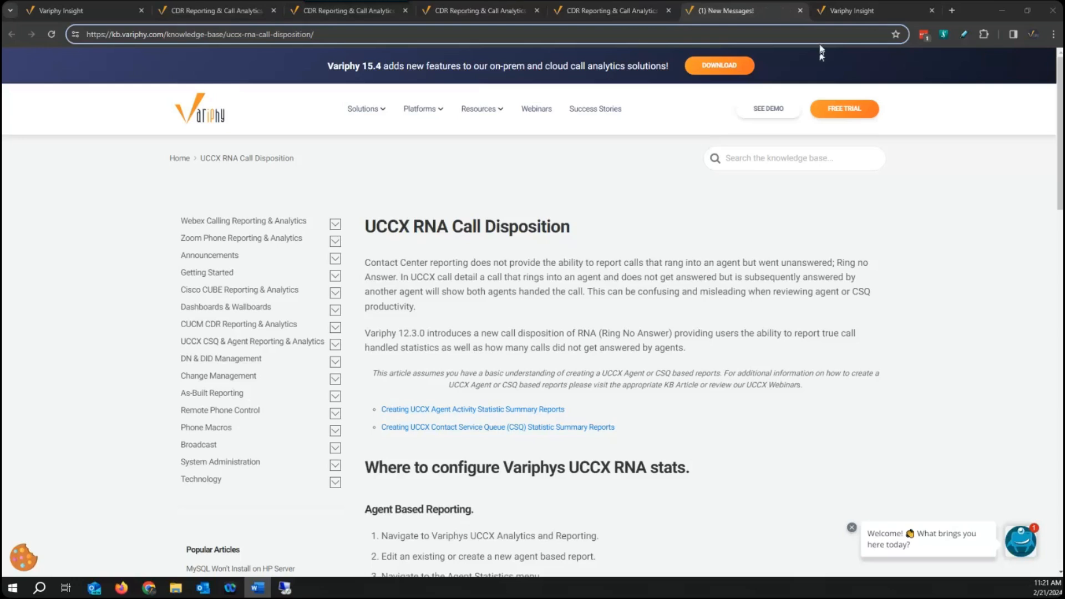
click(863, 19)
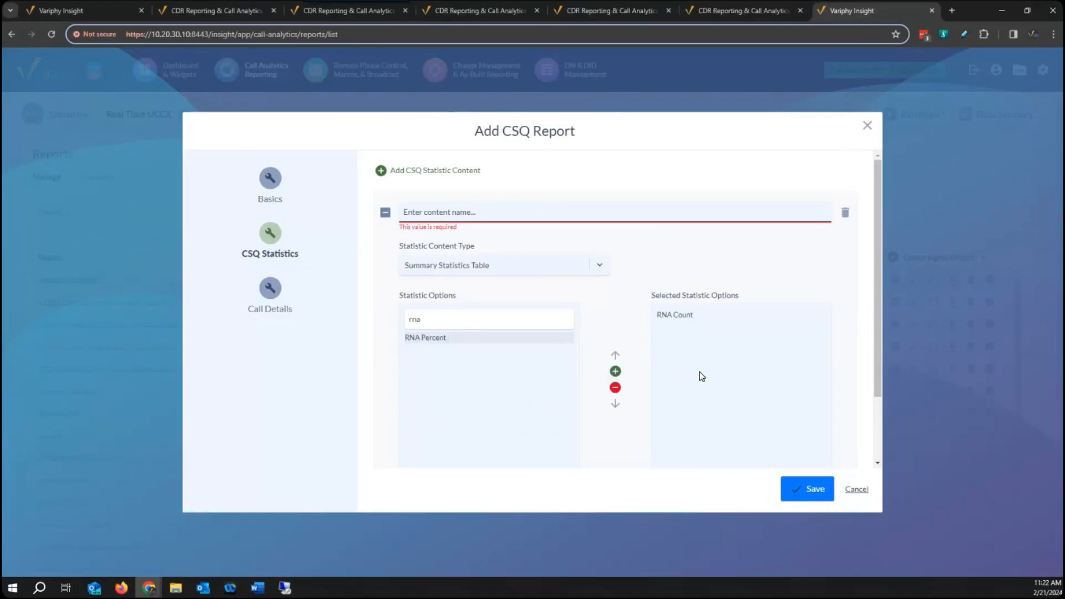
click(272, 291)
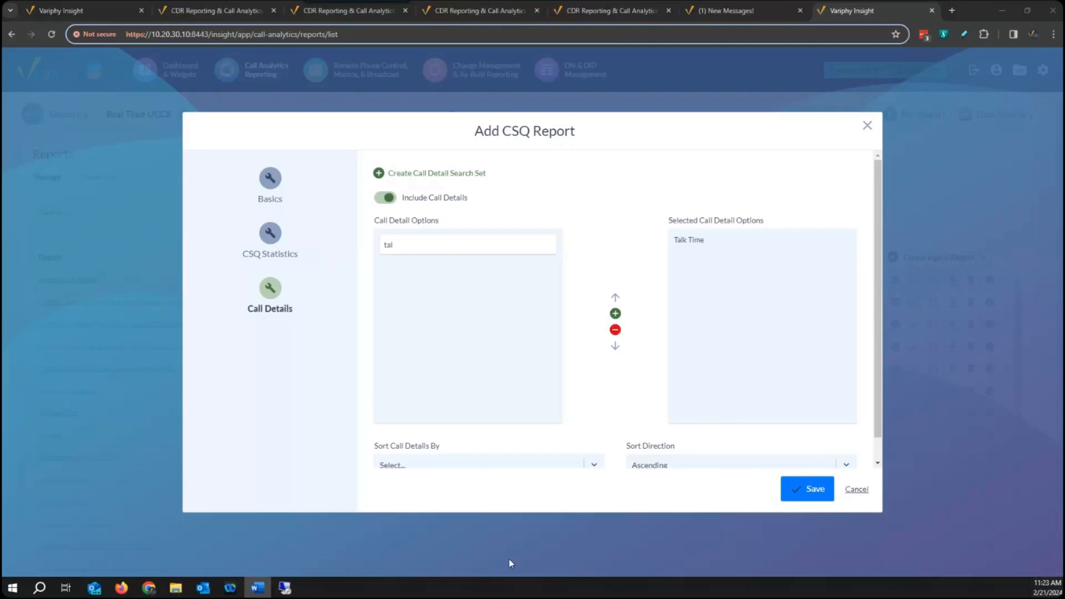
Open the sharing settings of the UCCX Dashboard and enable sharing to users and/or groups.
click(96, 9)
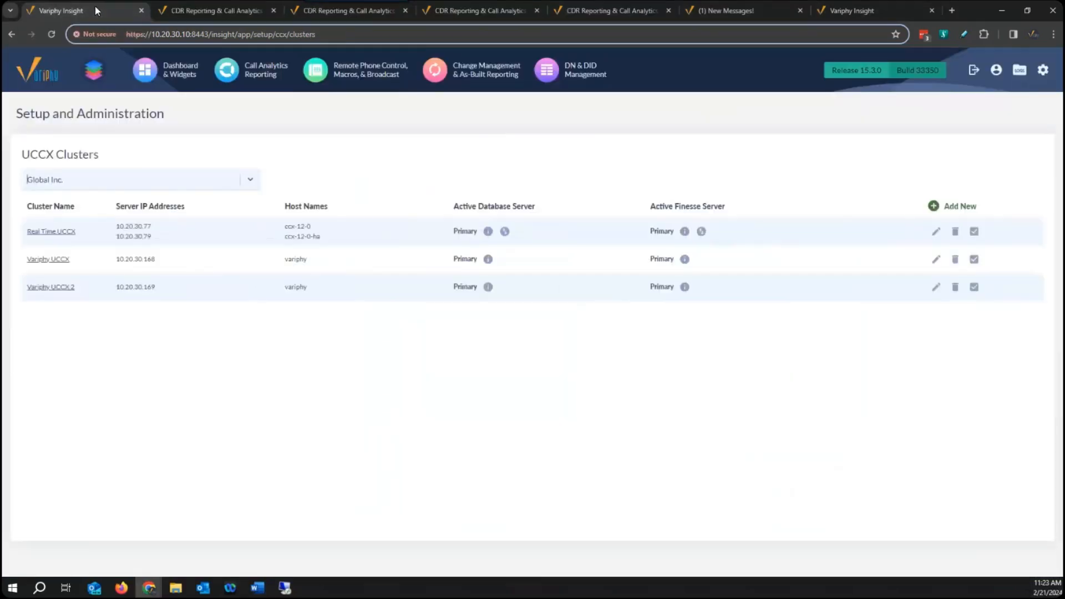
click(174, 73)
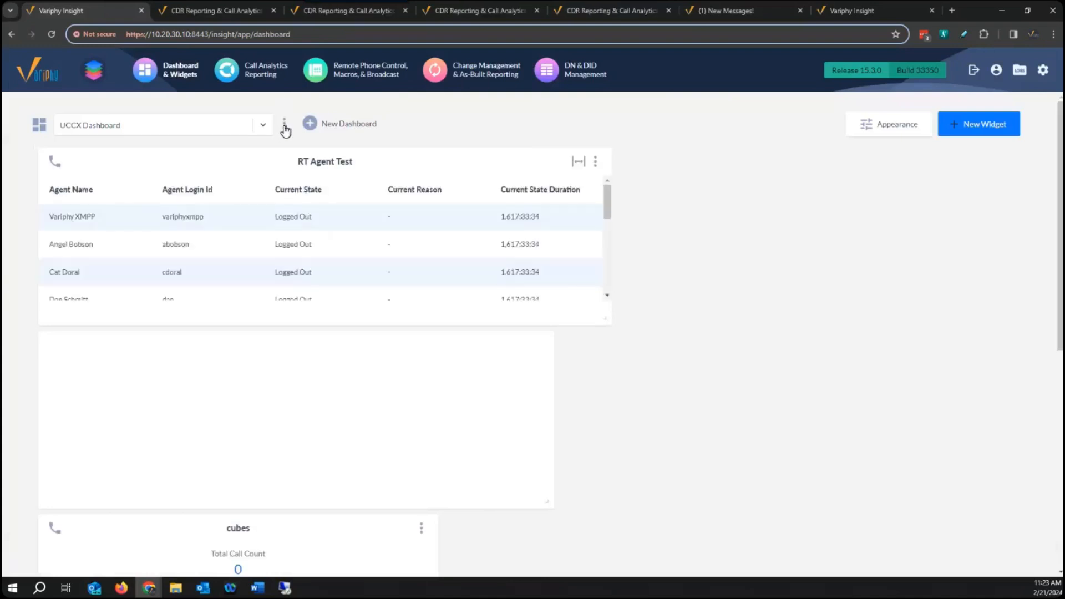
click(284, 125)
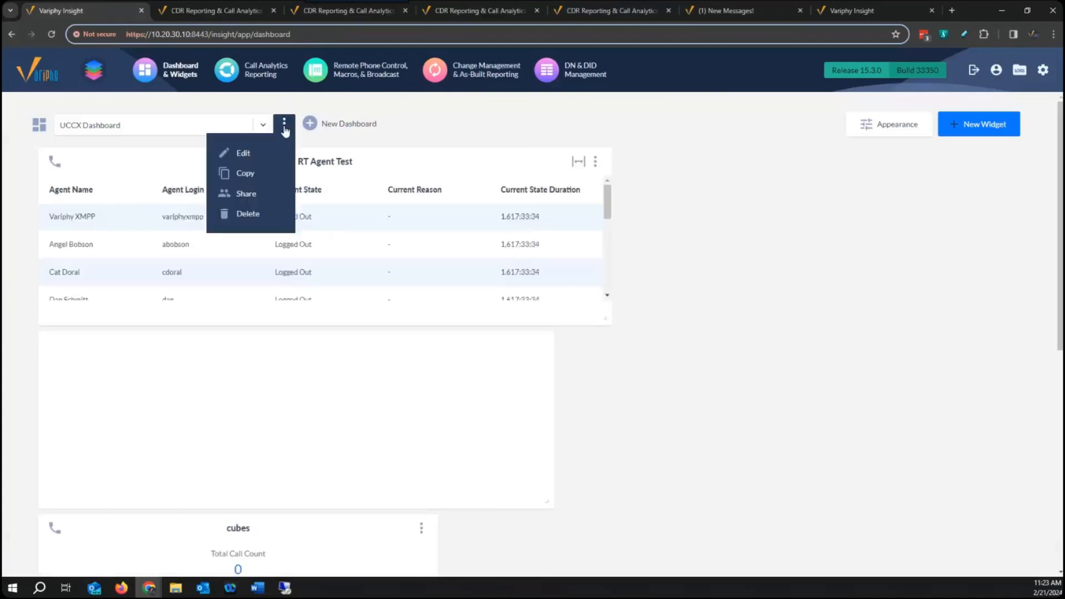
click(244, 196)
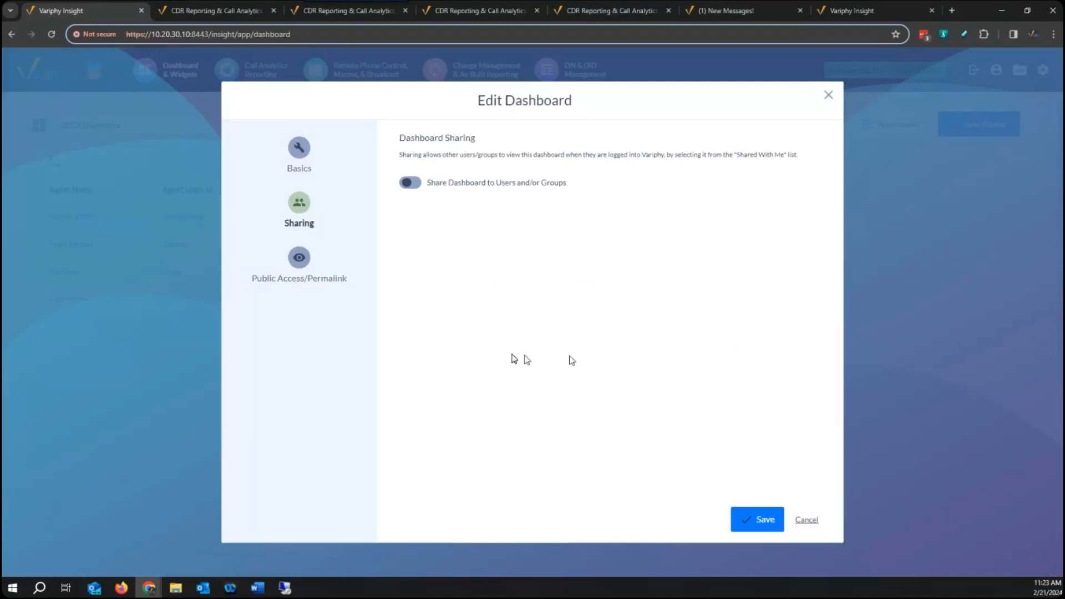
click(410, 183)
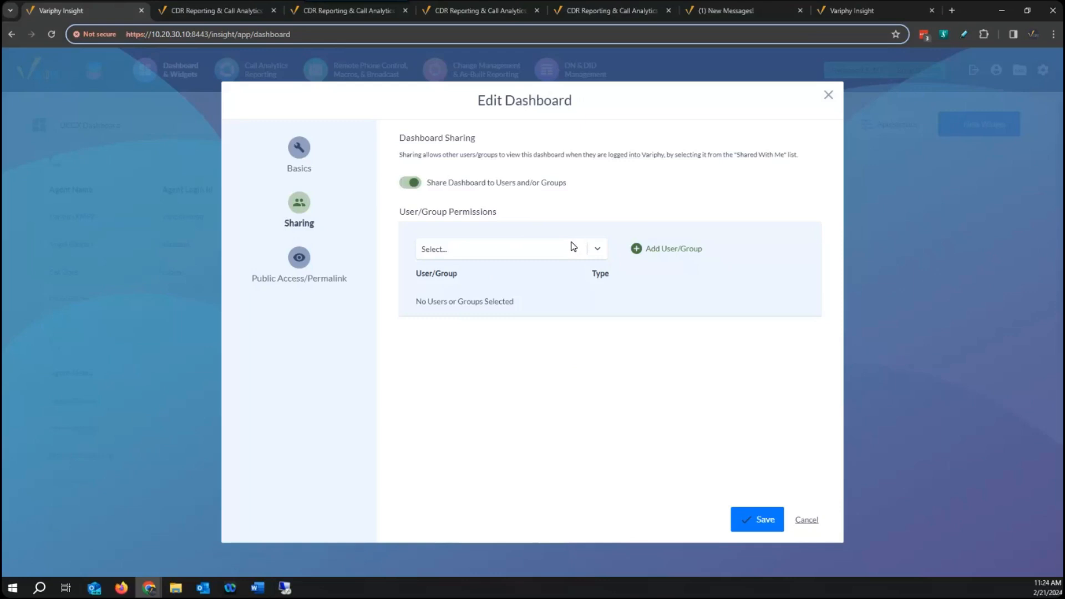
Allow public access to the UCCX Dashboard without requiring a passphrase, copy its permalink URL, and save the dashboard.
click(303, 264)
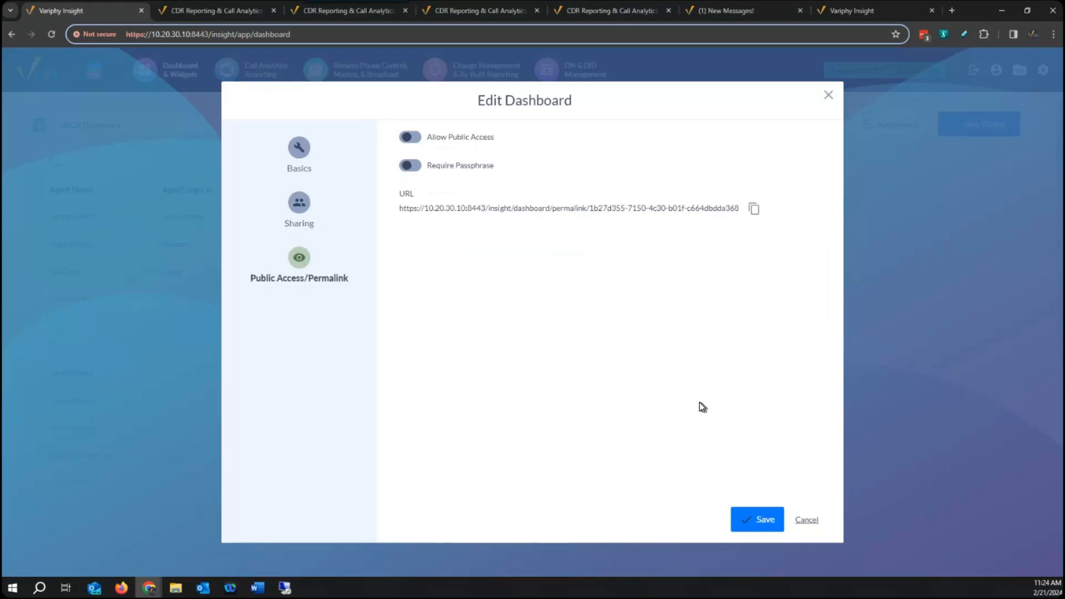
click(417, 141)
click(416, 170)
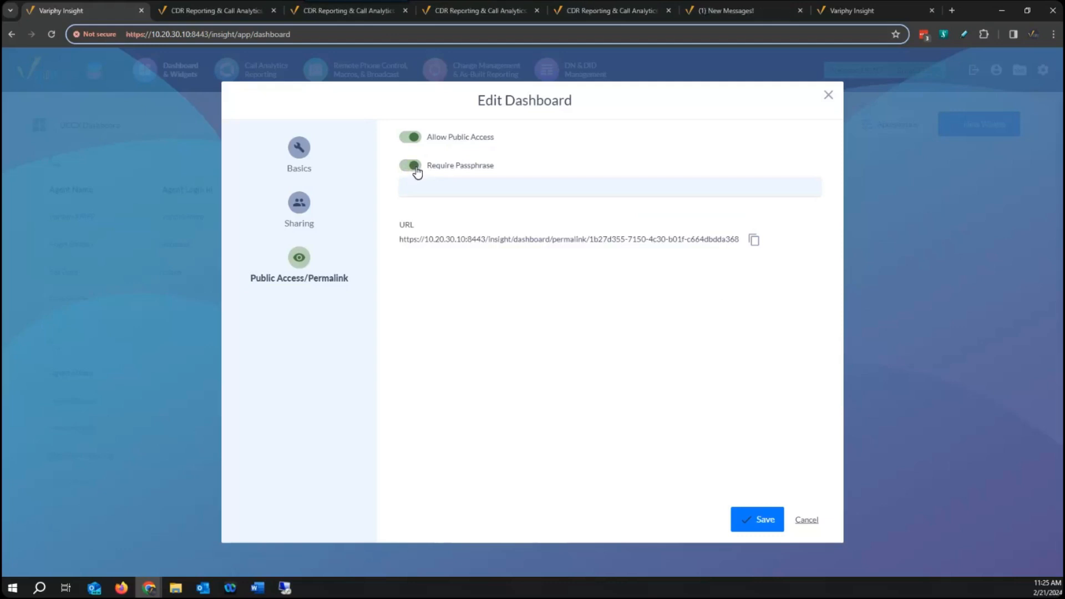
click(414, 167)
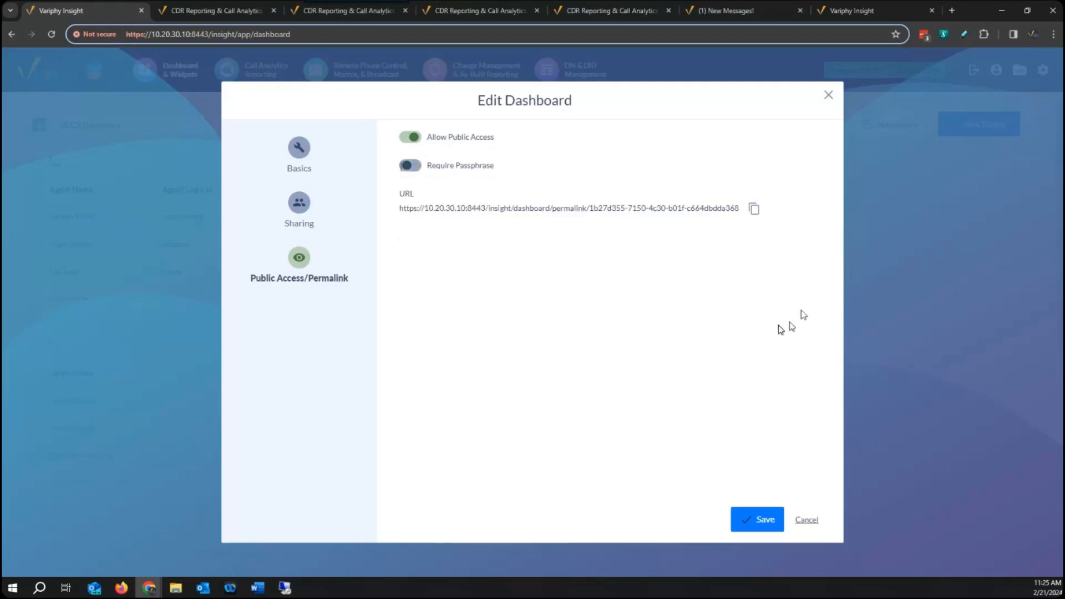
click(754, 211)
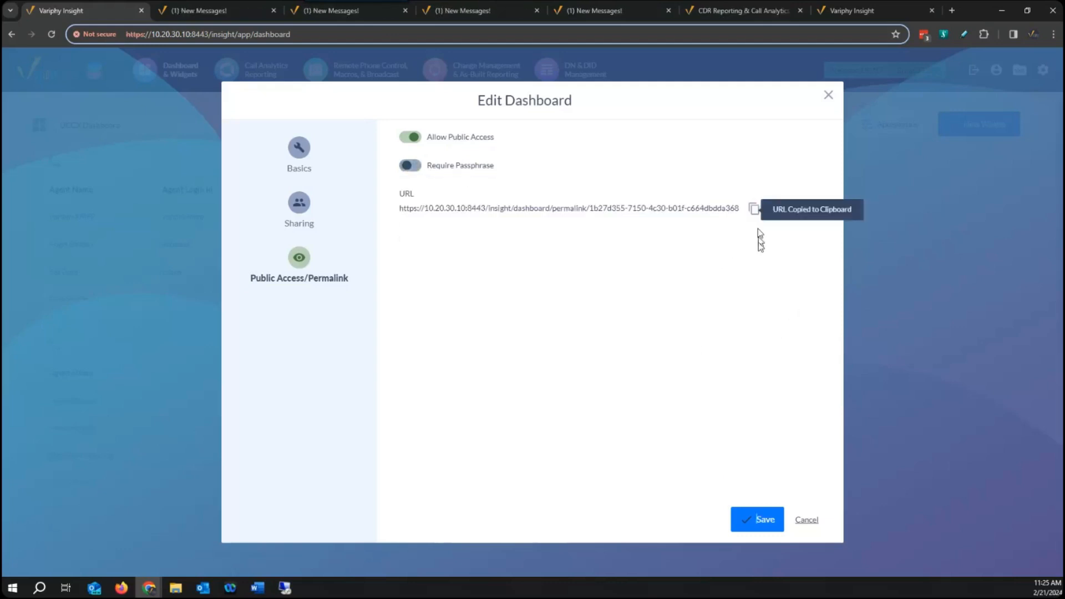
click(762, 524)
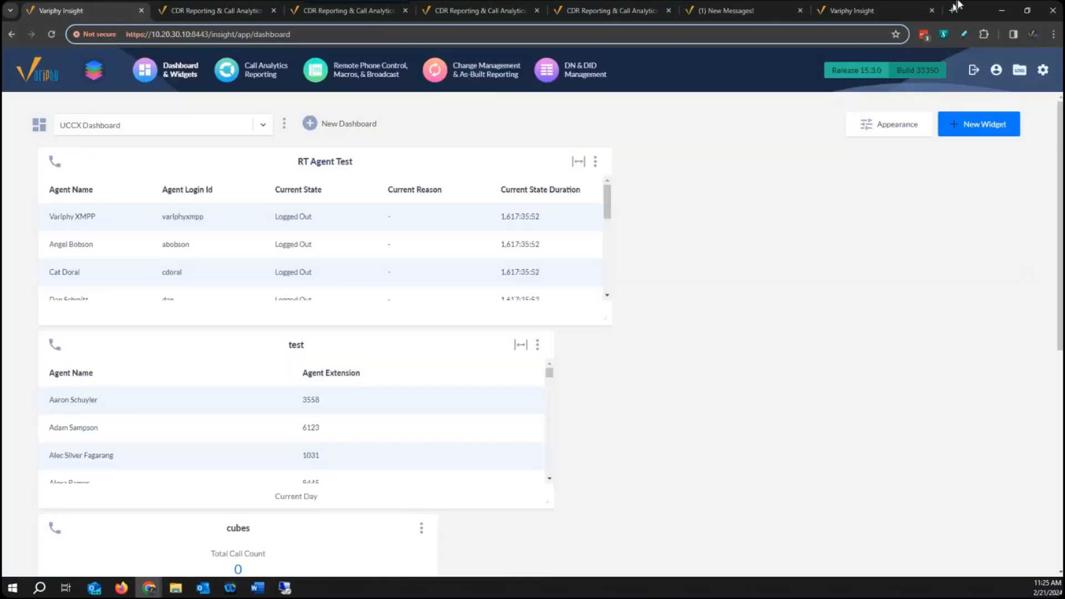
Load the copied UCCX Dashboard permalink in a new browser tab.
click(952, 12)
right_click(349, 32)
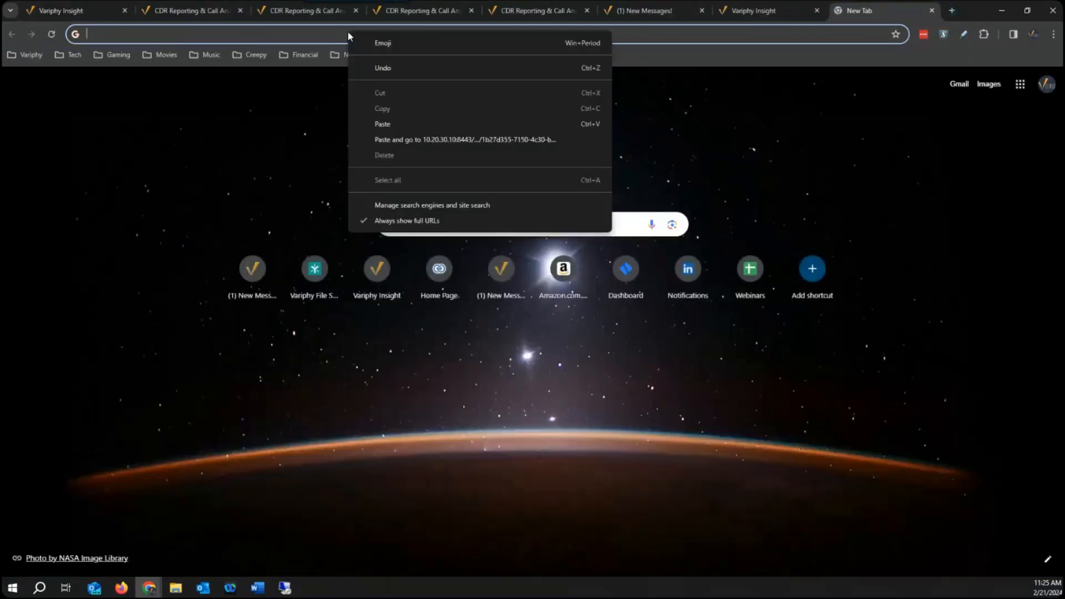
click(414, 123)
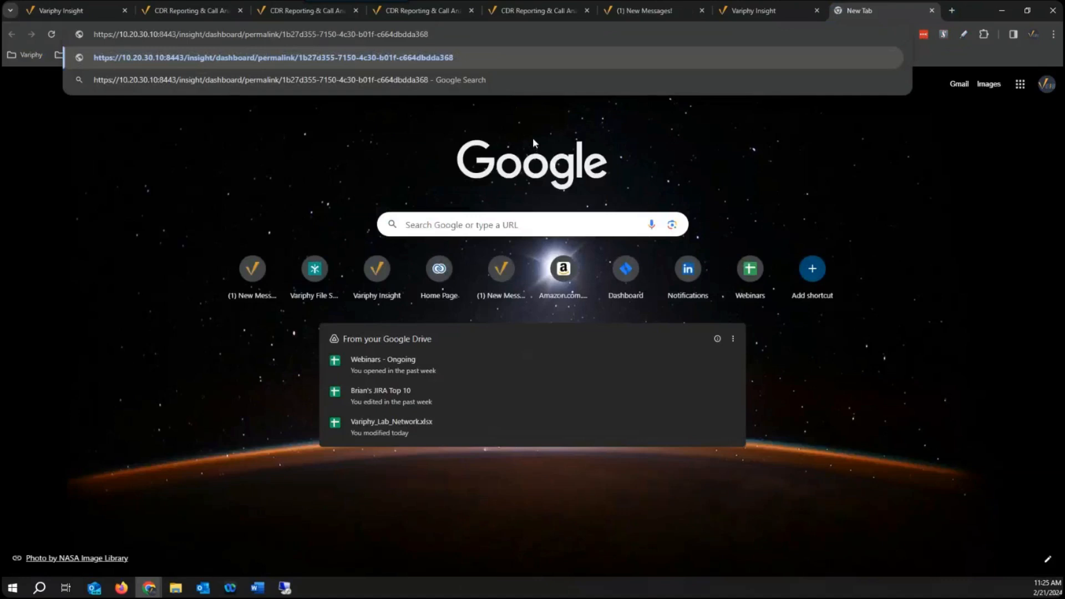
key(Return)
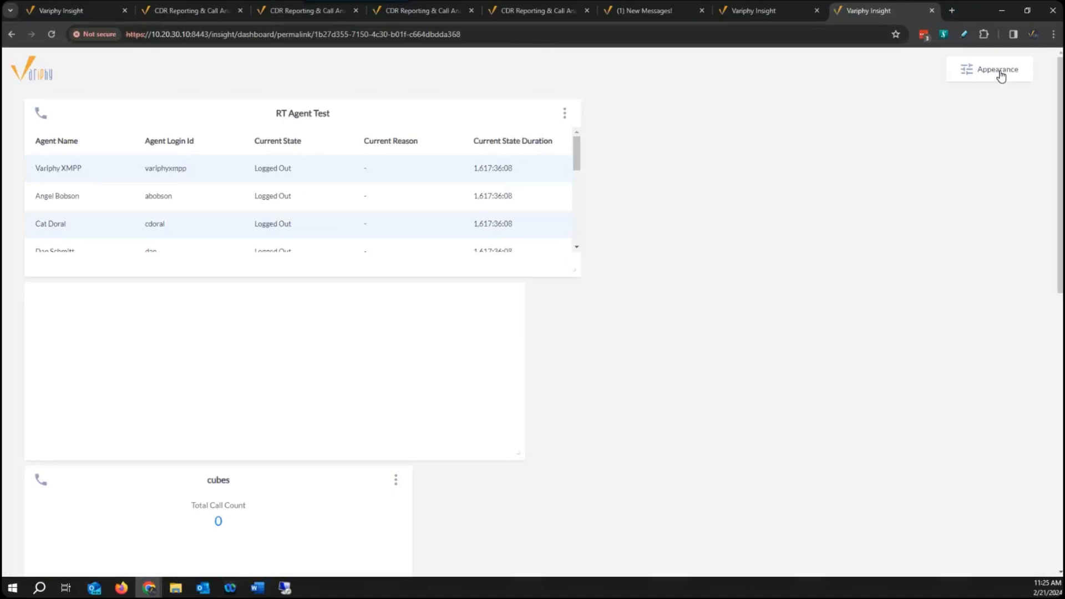
Examine the appearance settings of the public dashboard and the options available for its RT Agent Test widget.
click(1001, 75)
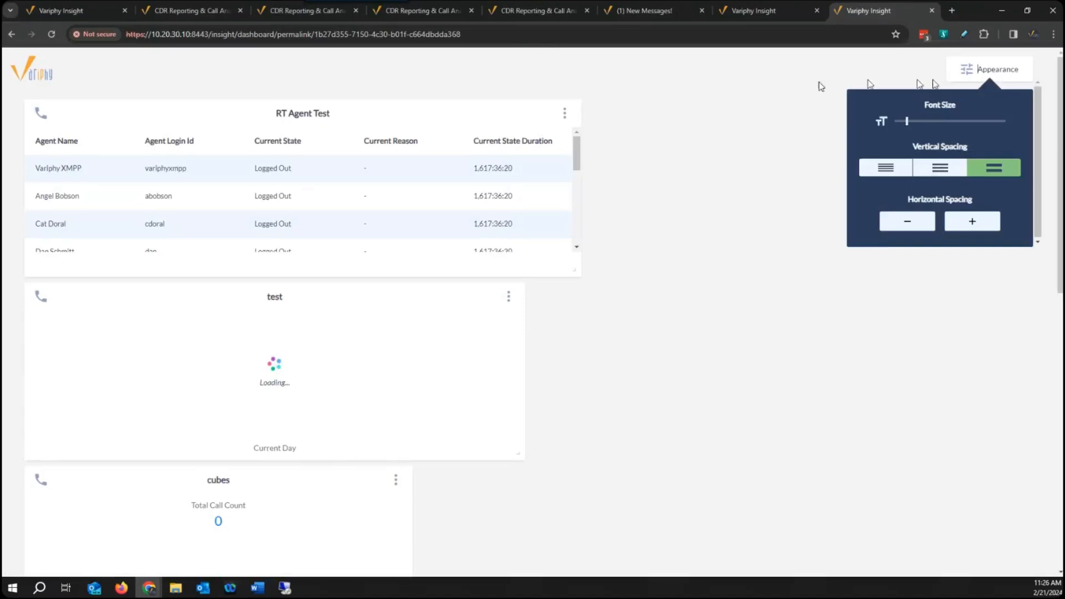
click(1007, 72)
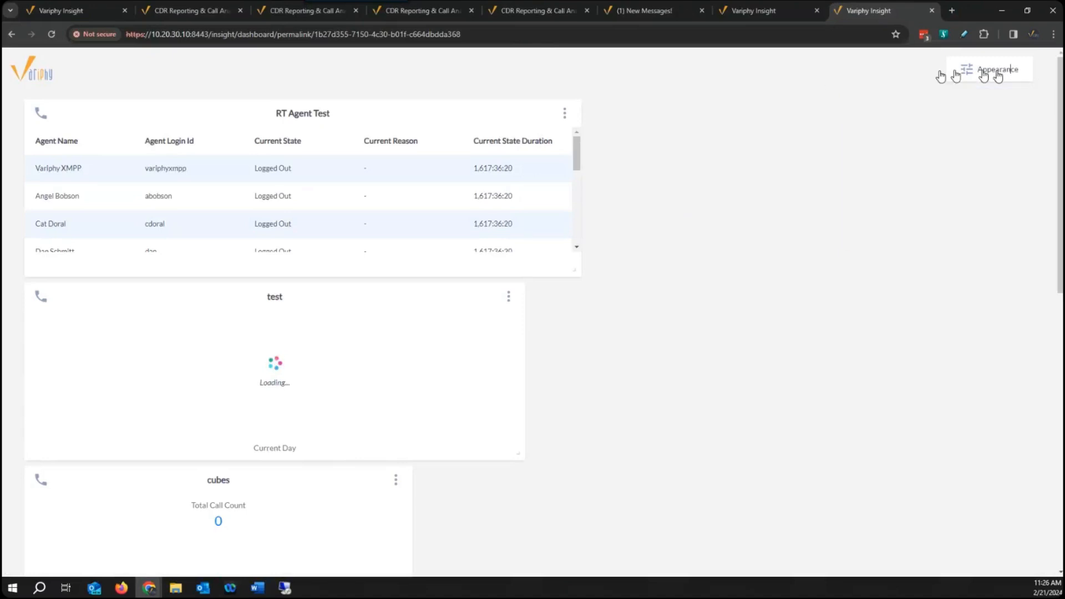
click(565, 114)
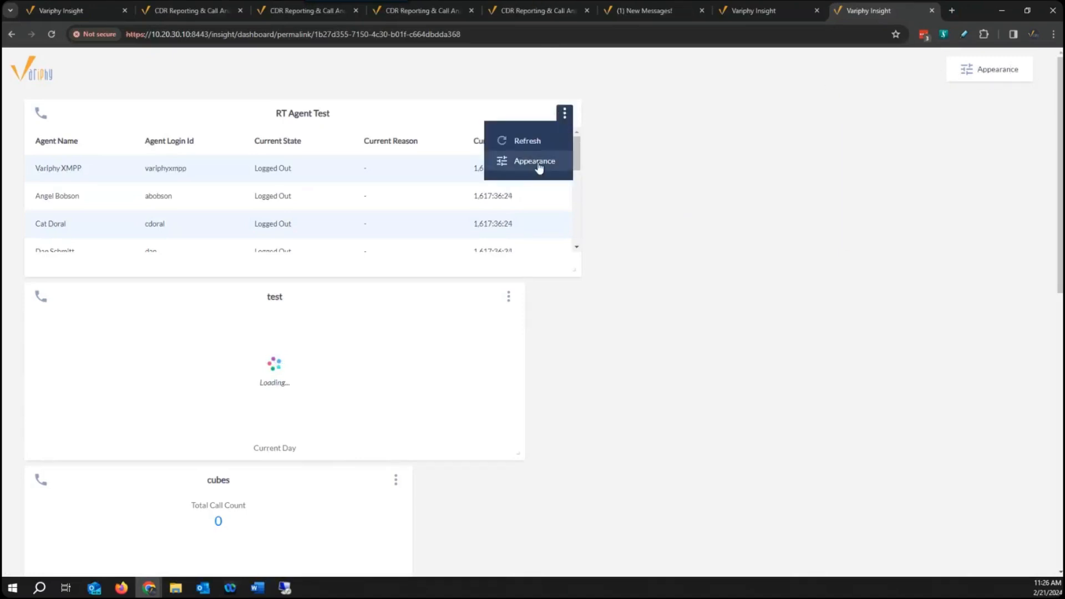
click(536, 172)
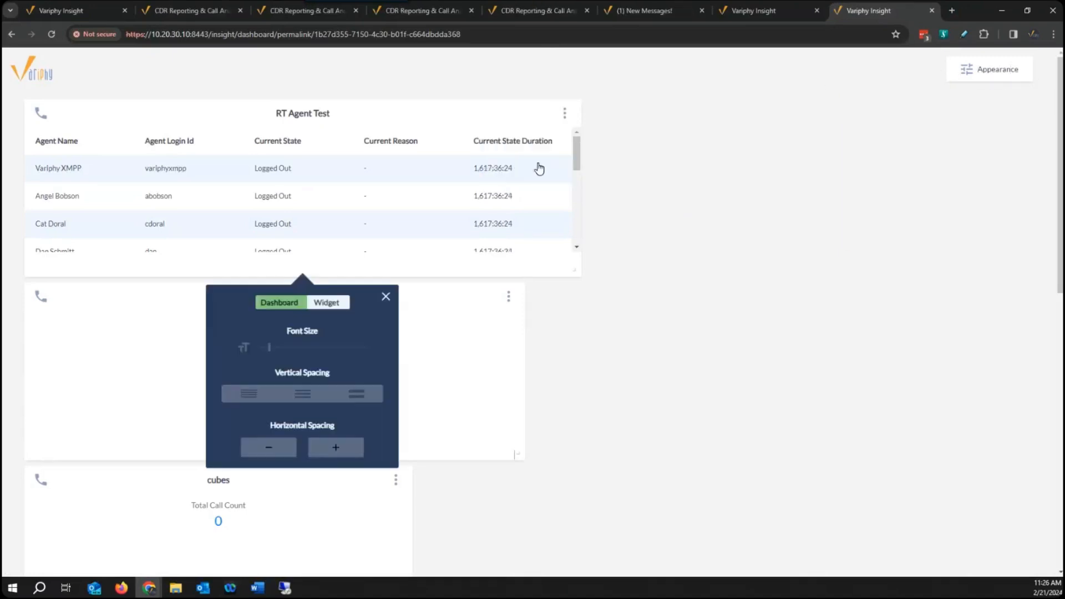
click(385, 297)
click(566, 117)
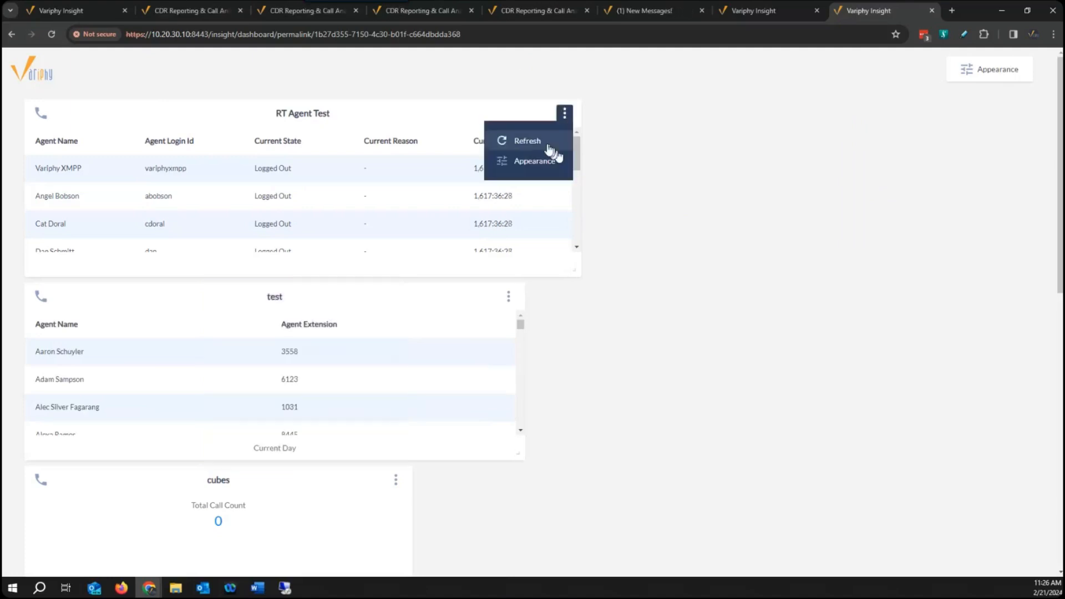
click(734, 147)
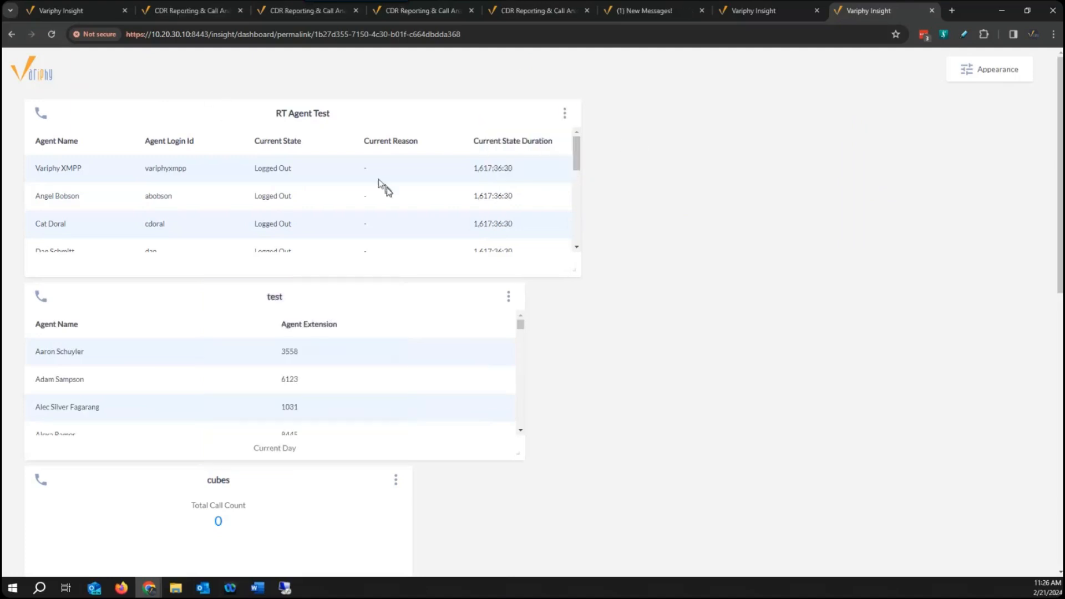